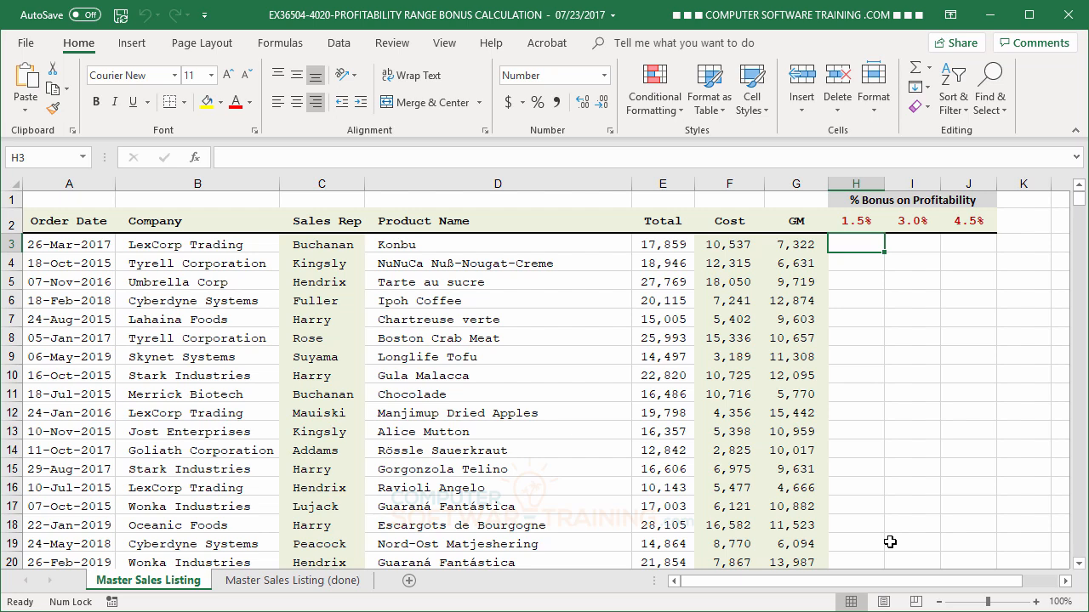
# - Enter the formula =G3*$H$2 in cell H3, with the 1.5% rate as an absolute reference
pyautogui.write('=')
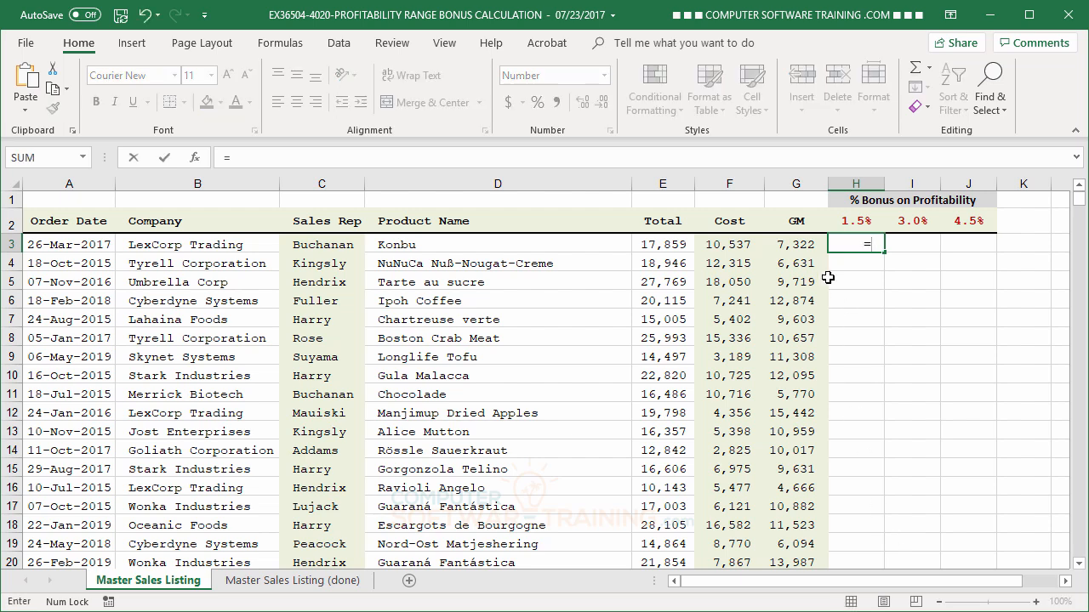
pyautogui.click(791, 245)
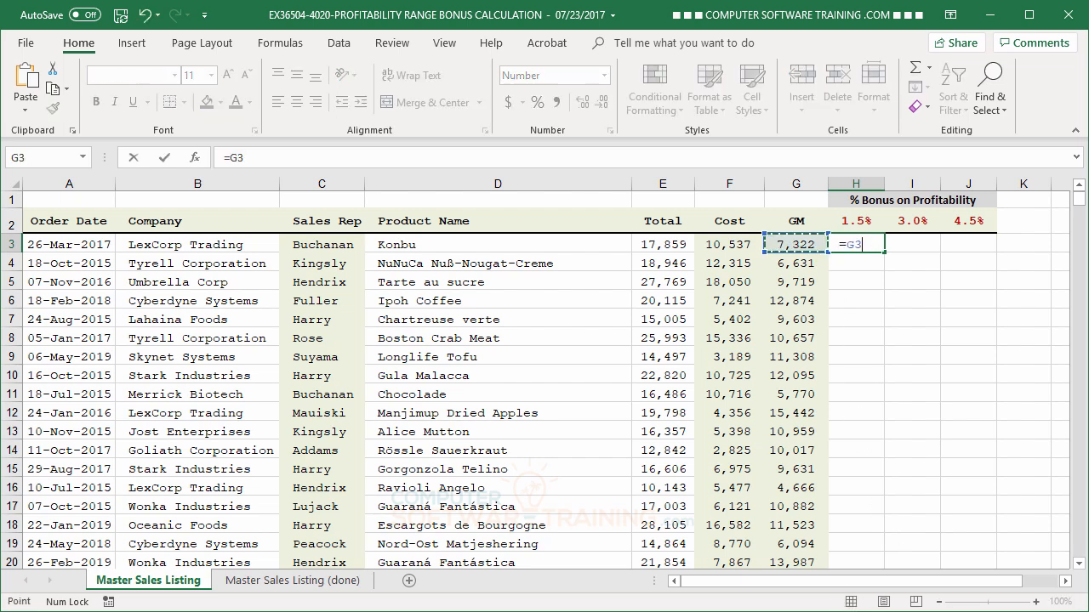
pyautogui.write('*')
pyautogui.click(853, 220)
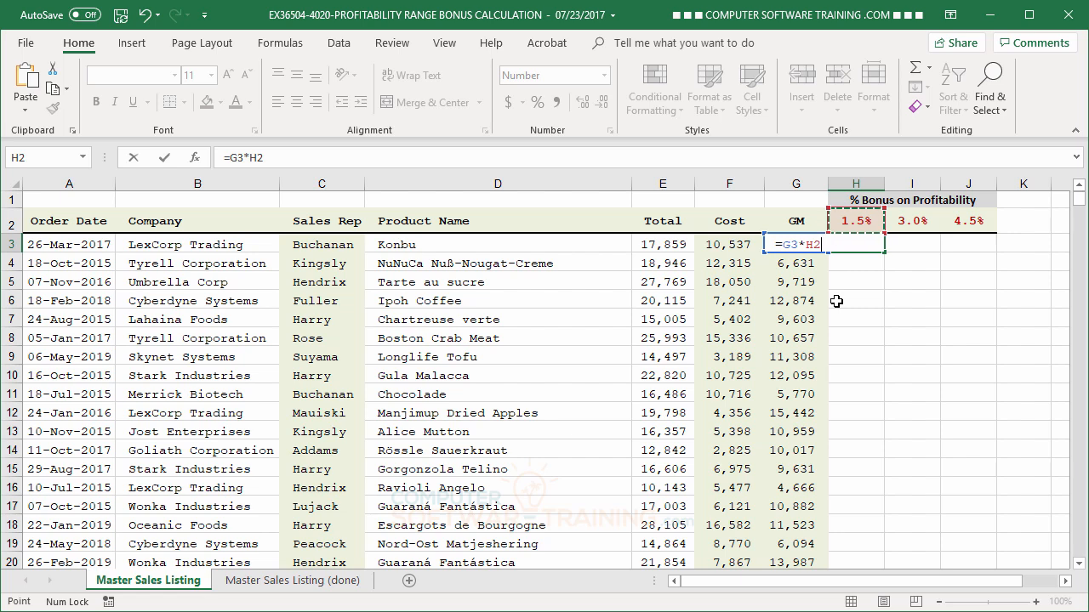
pyautogui.press('F4')
pyautogui.press('Return')
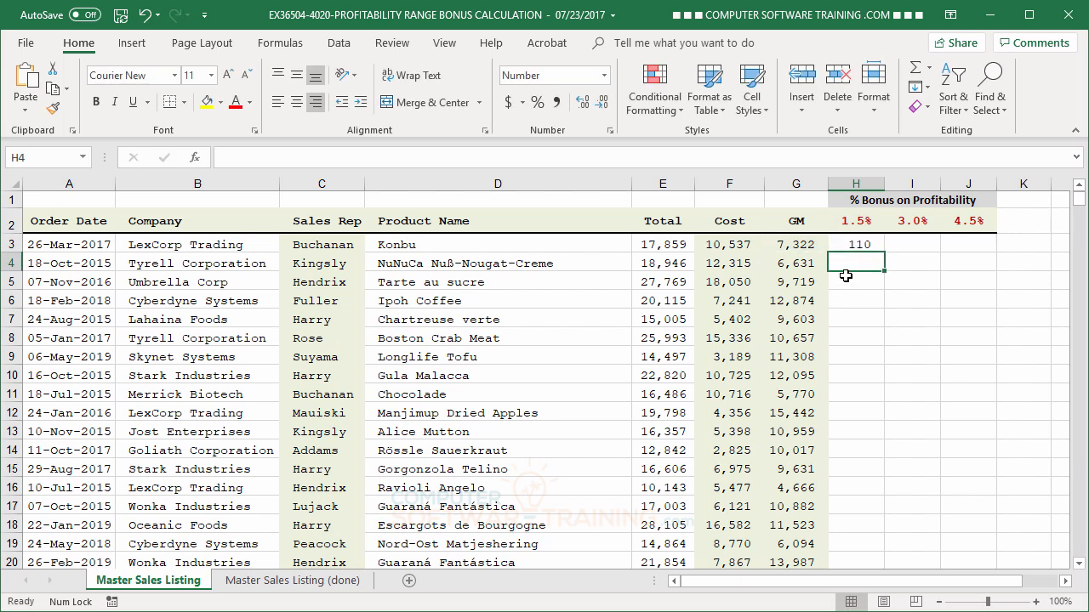
# - Fill the H3 formula down the whole 1.5% column alongside the data rows
pyautogui.click(853, 246)
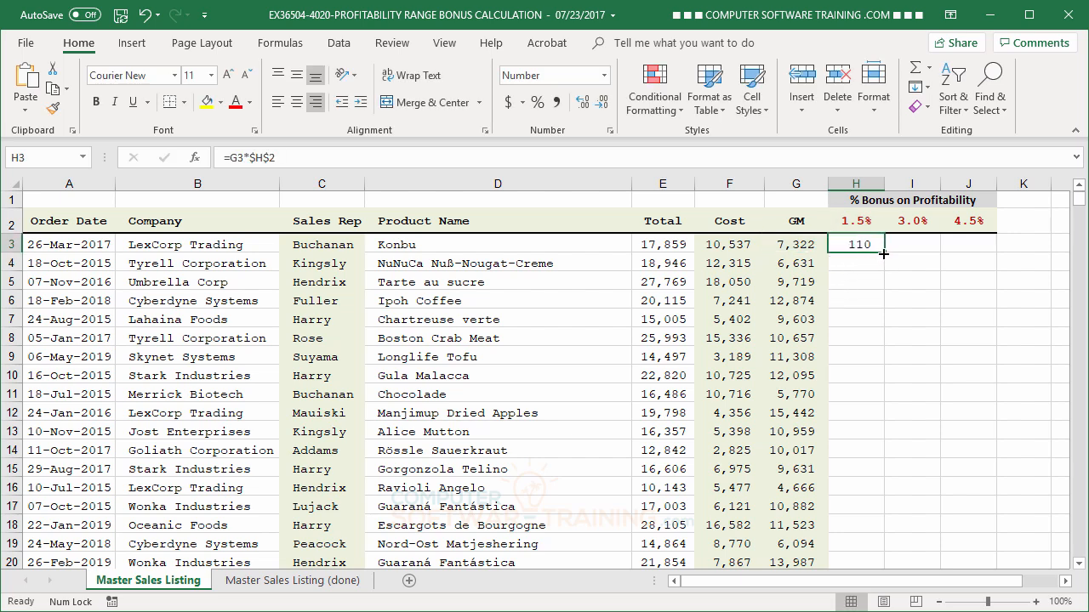
pyautogui.doubleClick(884, 254)
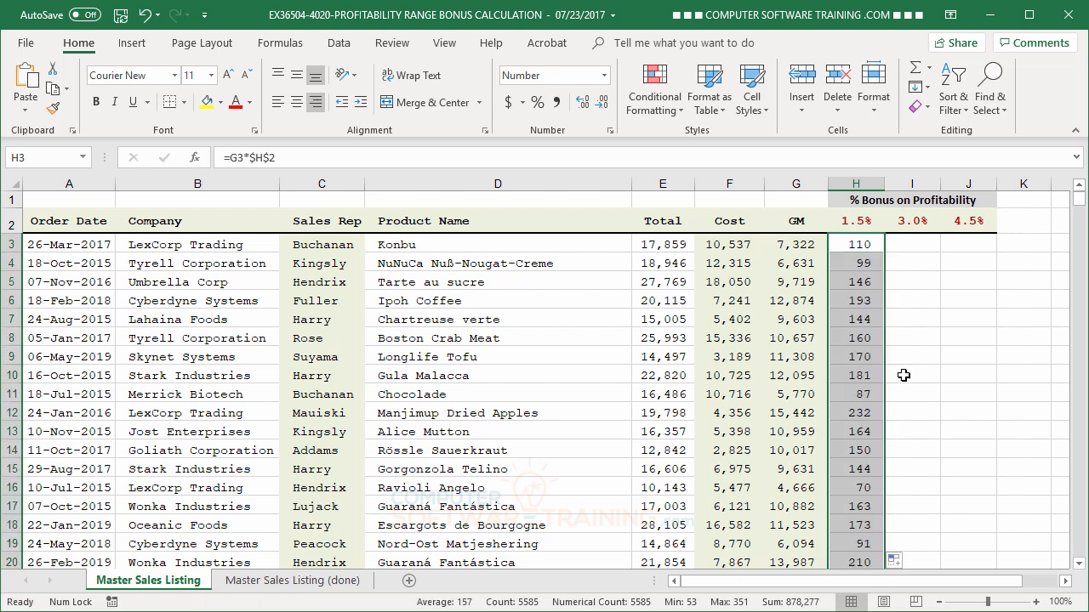
# - Enter =G3*$I$2 in cell I3 and fill it down the whole 3.0% column
pyautogui.click(910, 246)
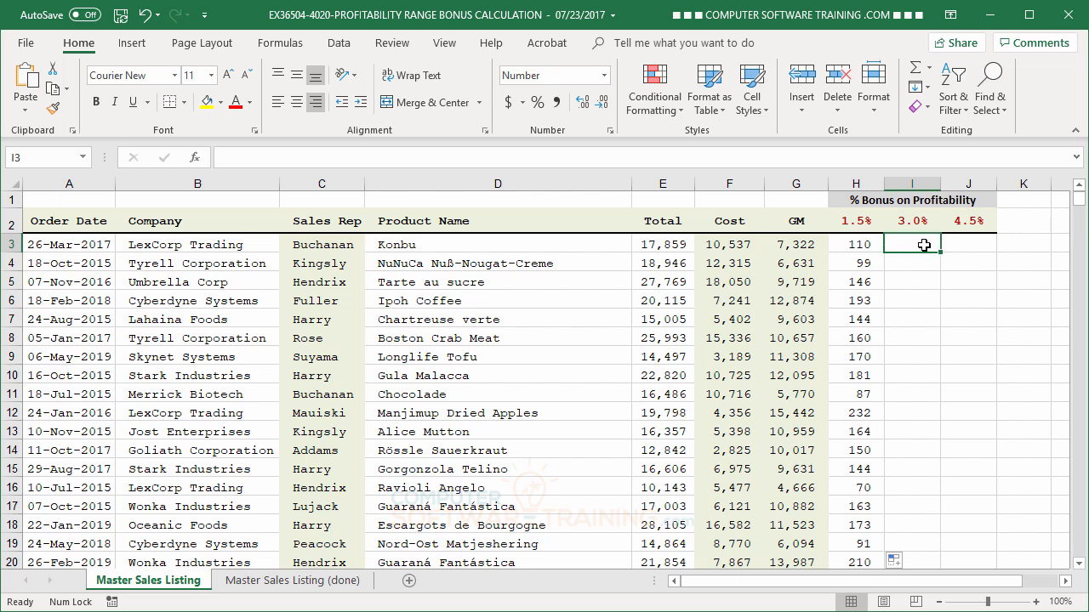
pyautogui.write('=')
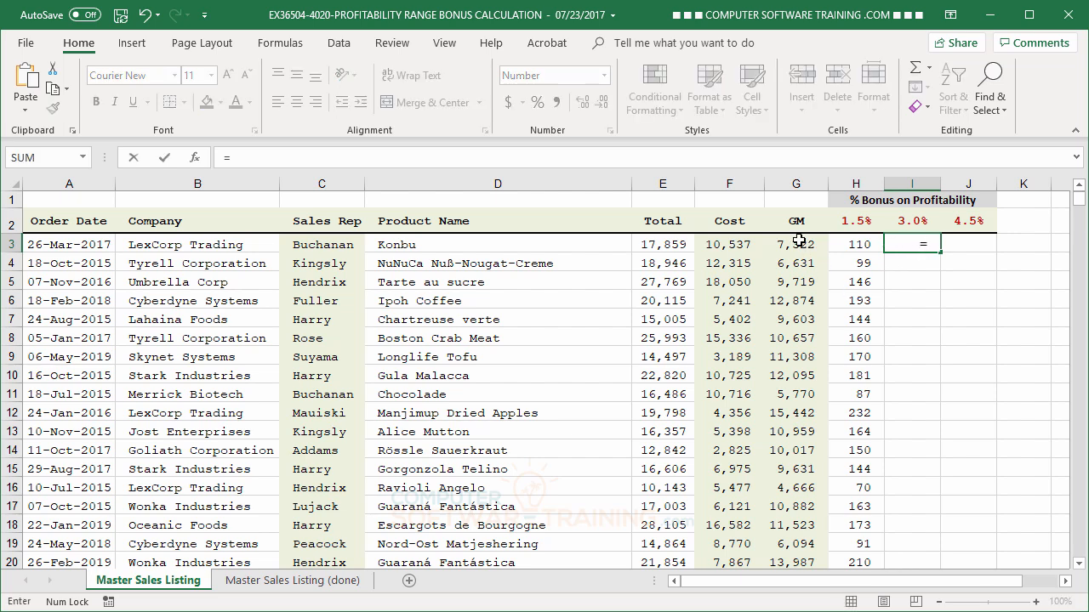
pyautogui.click(799, 243)
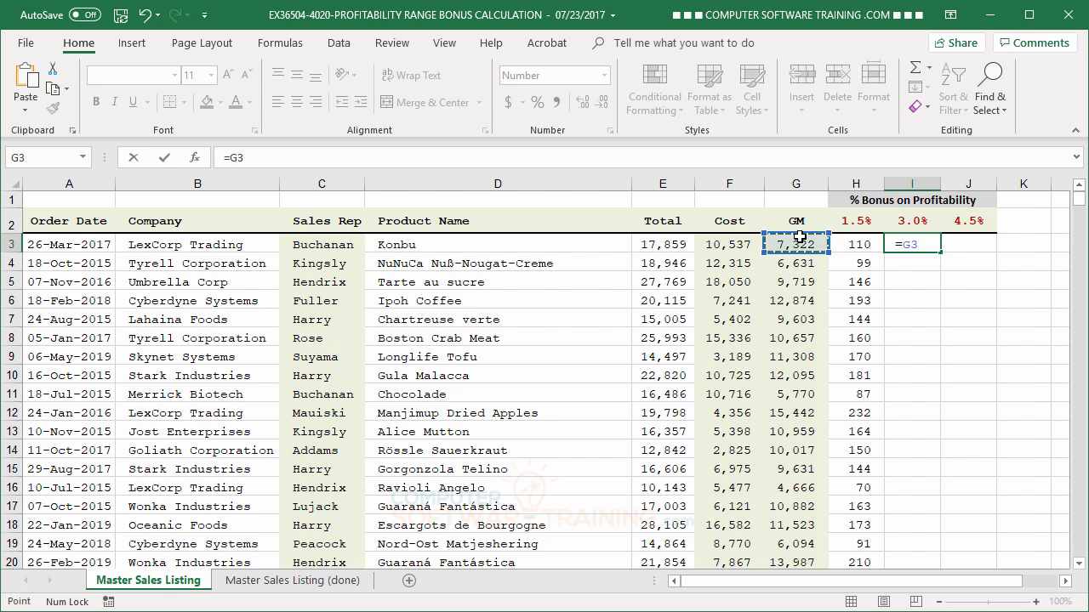
pyautogui.write('*')
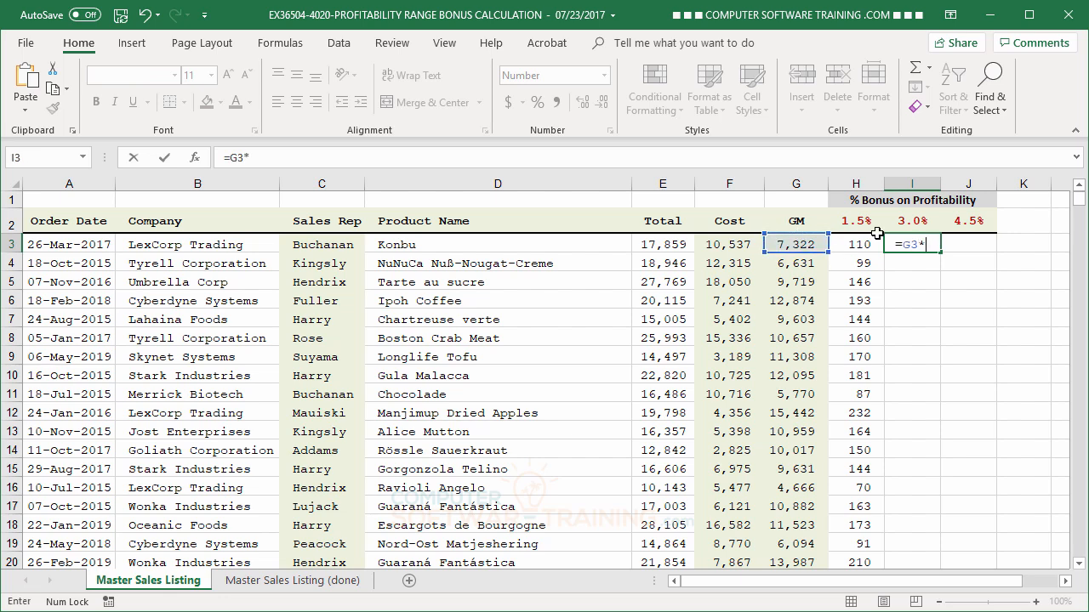
pyautogui.click(915, 221)
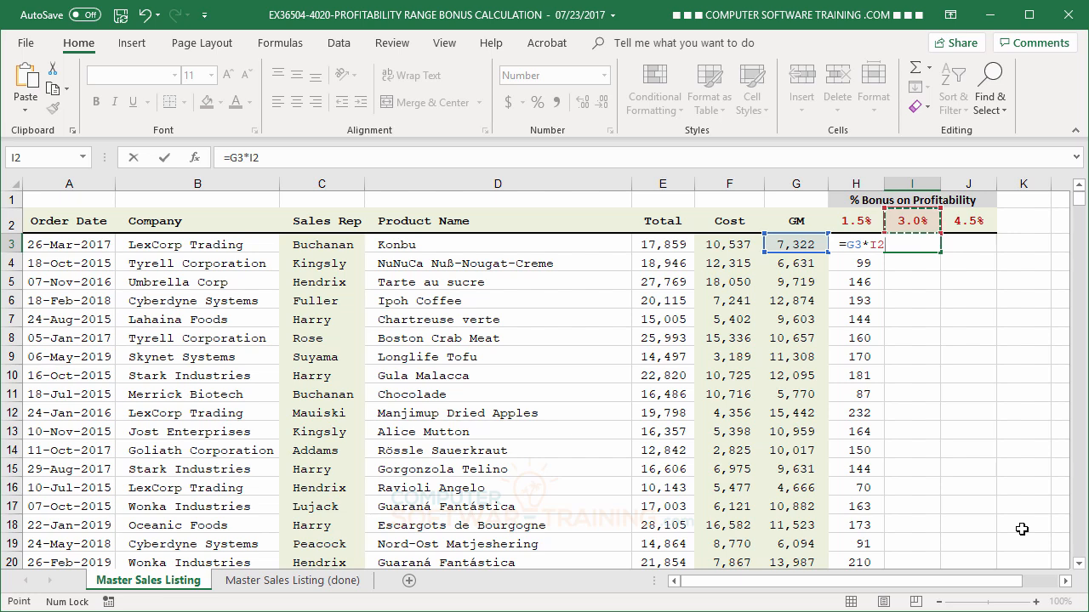
pyautogui.press('F4')
pyautogui.press('Return')
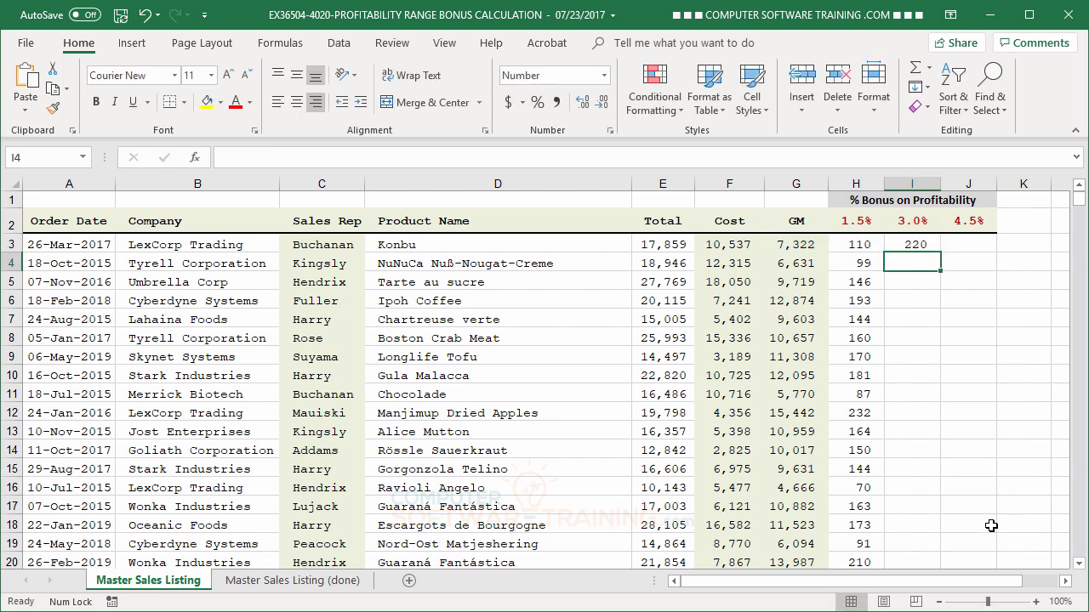
pyautogui.click(898, 246)
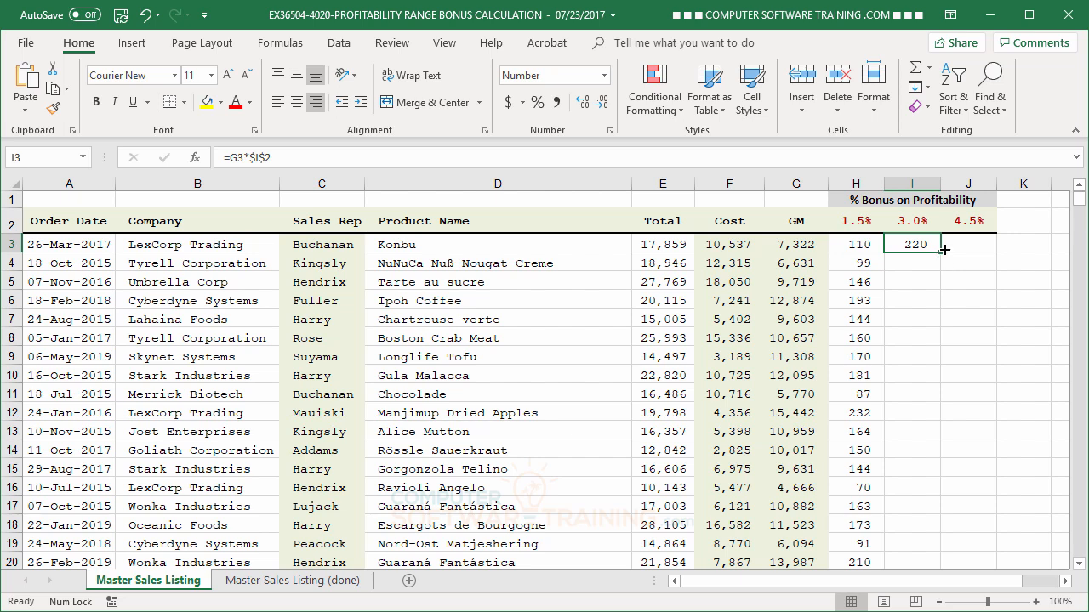
pyautogui.doubleClick(940, 252)
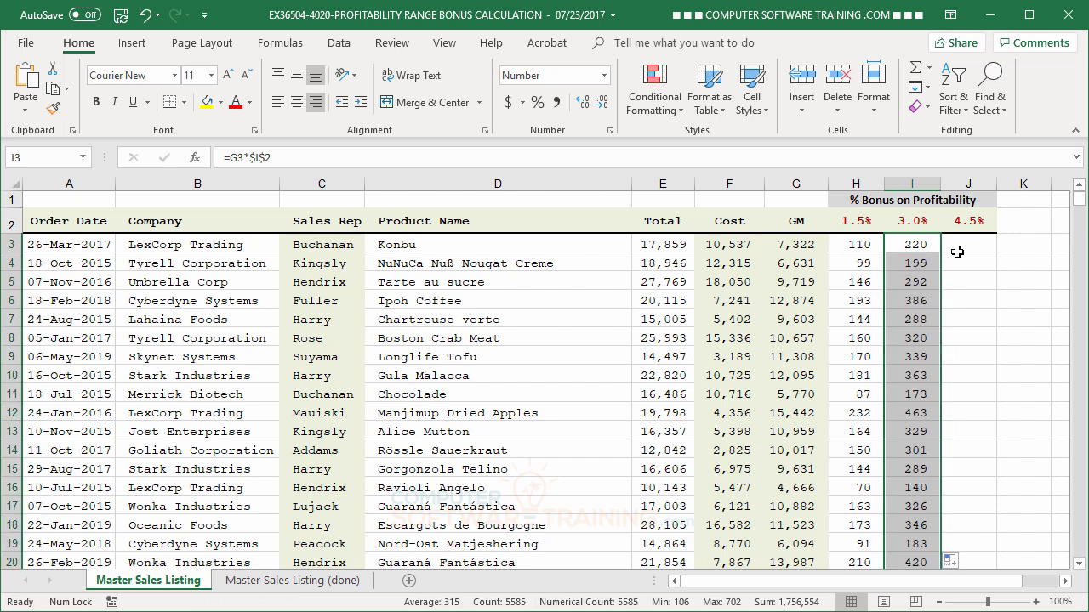
# - Enter =G3*$J$2 in cell J3 and fill it down the whole 4.5% column
pyautogui.click(969, 243)
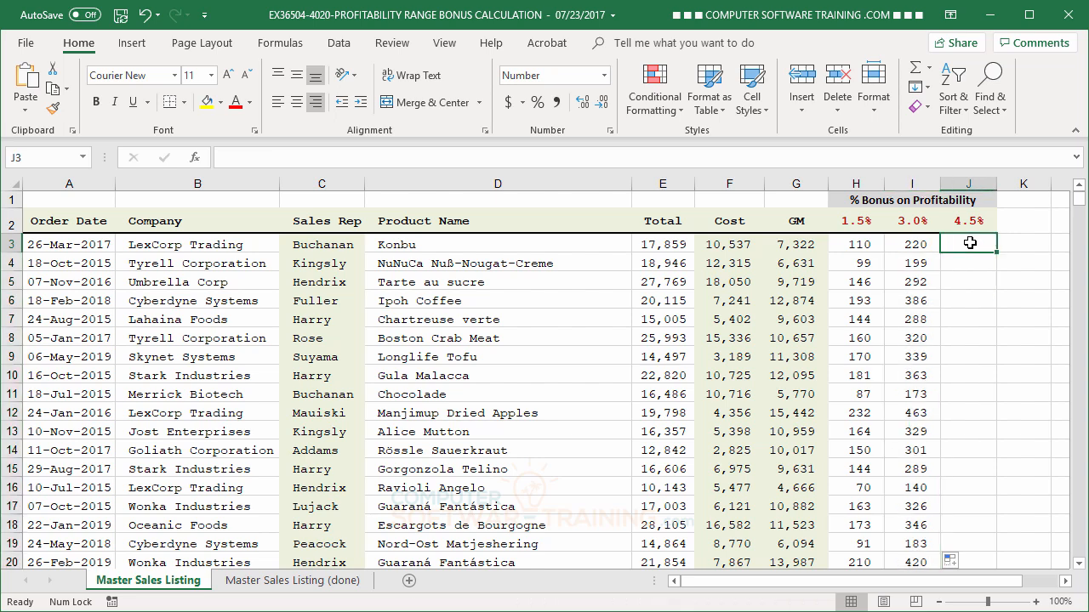
pyautogui.write('=')
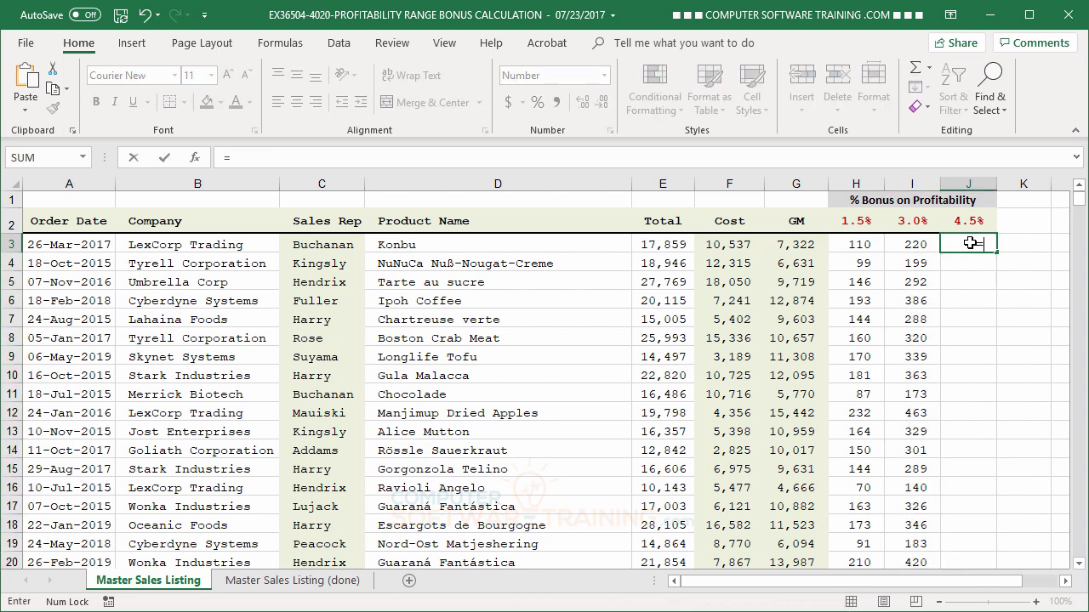
pyautogui.click(800, 247)
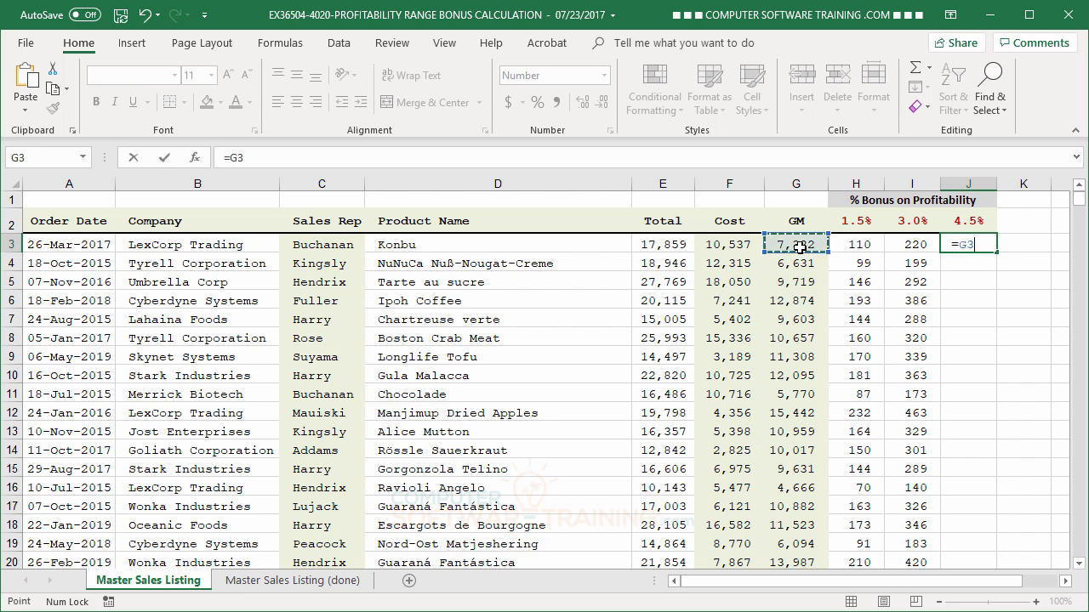
pyautogui.write('*')
pyautogui.click(955, 222)
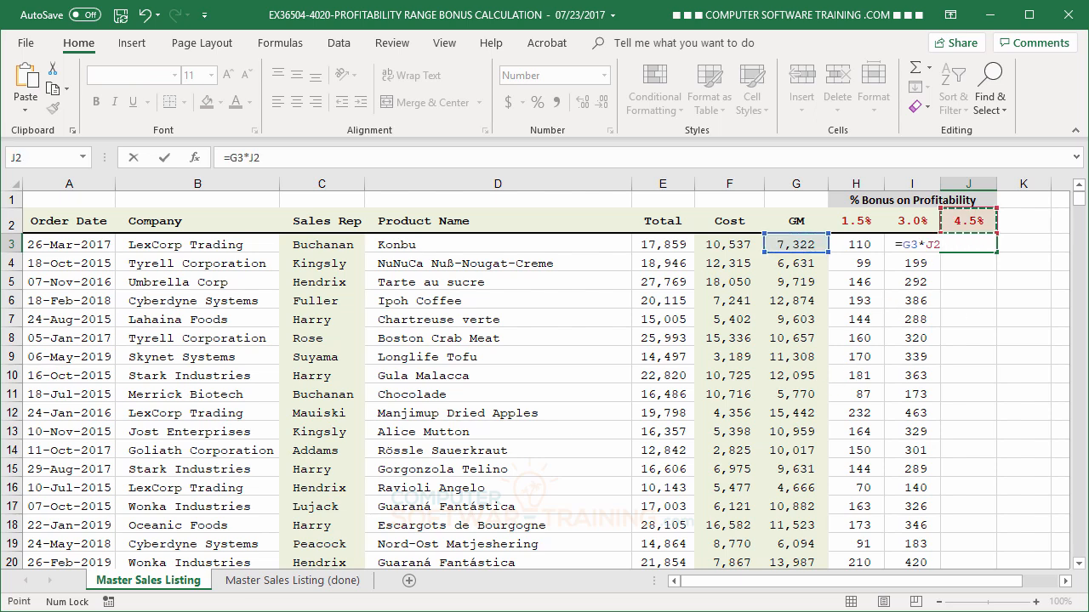
pyautogui.press('F4')
pyautogui.press('Return')
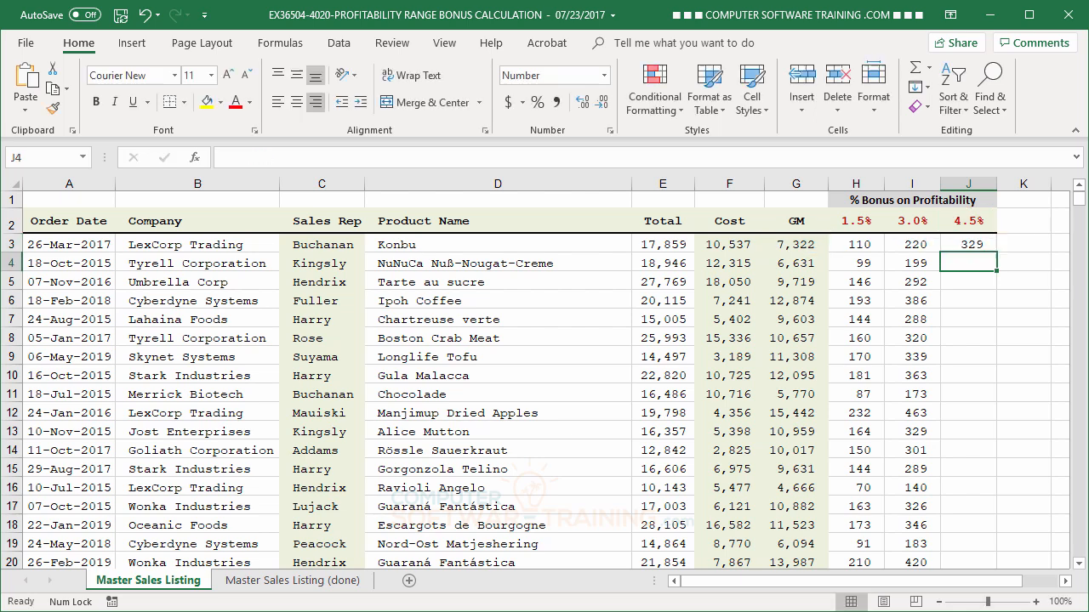
pyautogui.click(963, 247)
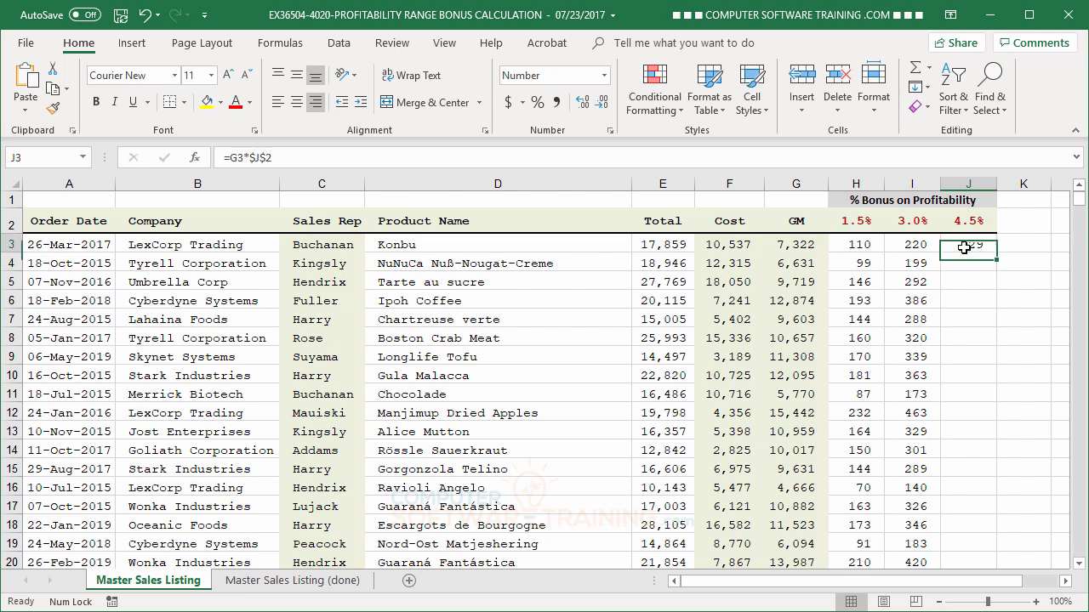
pyautogui.doubleClick(992, 252)
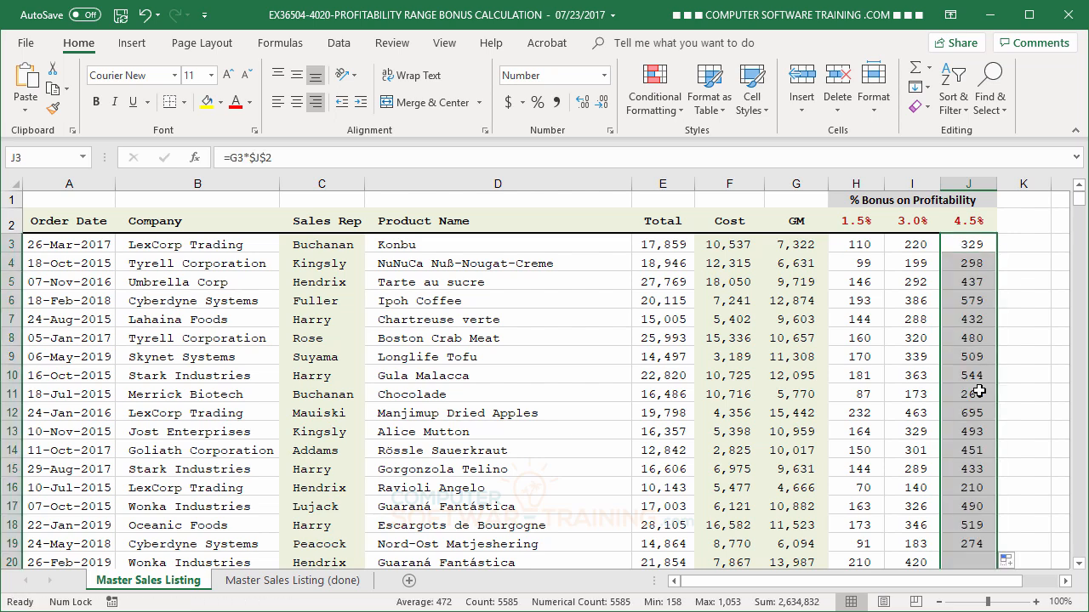
# - Examine the formulas in the filled 1.5%, 3.0% and 4.5% bonus columns
pyautogui.click(974, 320)
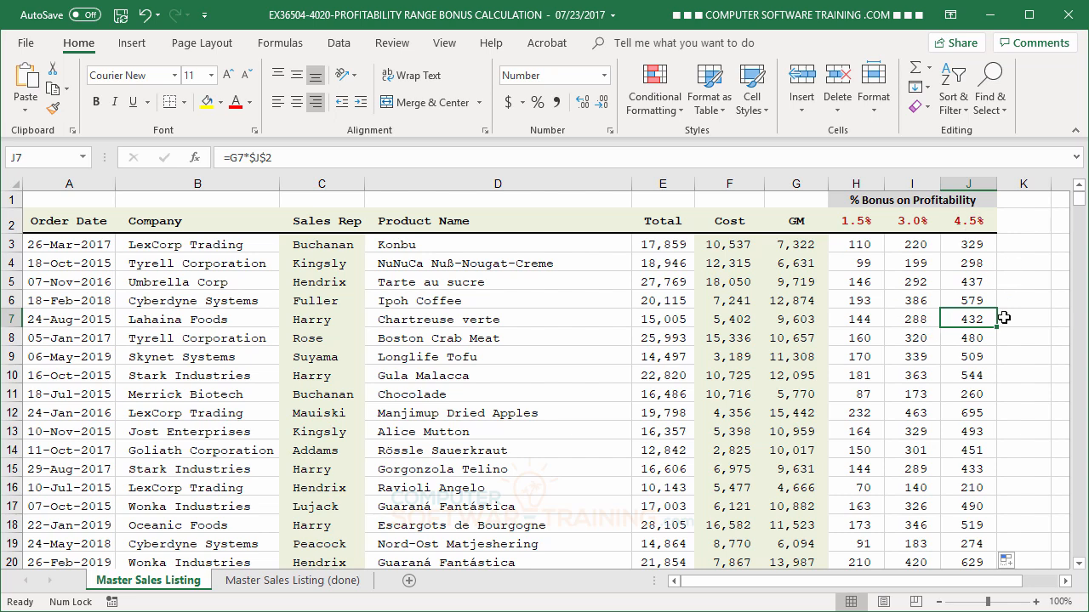
pyautogui.click(855, 245)
pyautogui.click(861, 339)
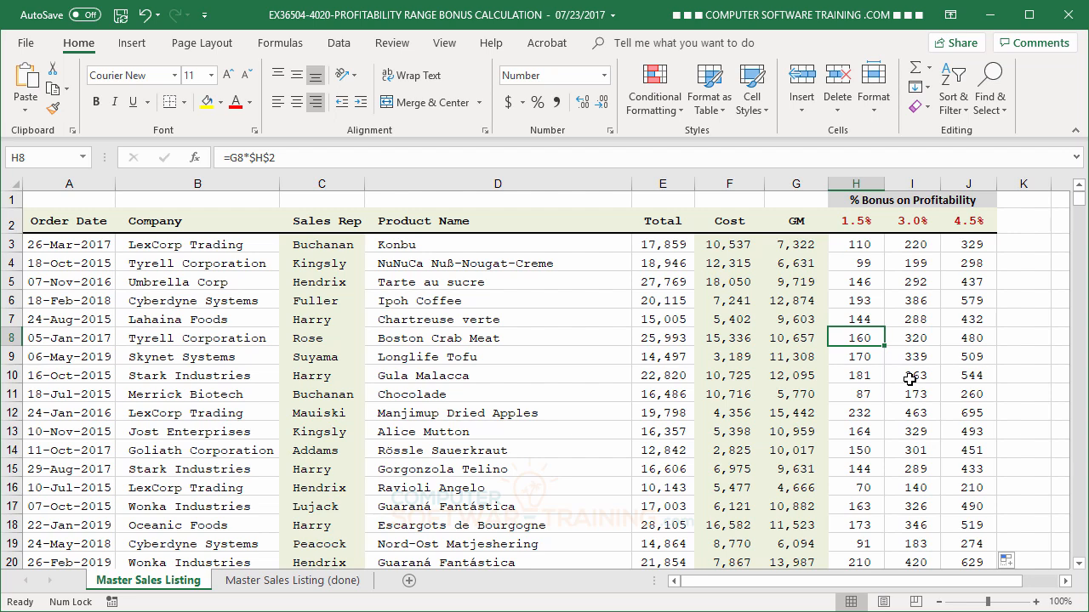
pyautogui.moveTo(904, 243); pyautogui.dragTo(957, 245)
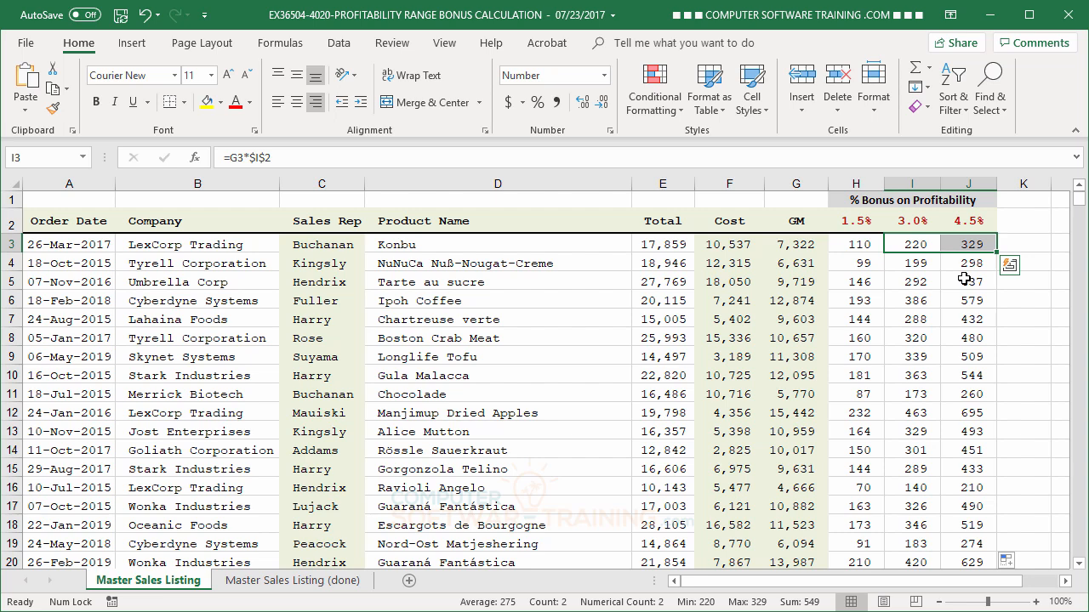
pyautogui.press('ctrl')
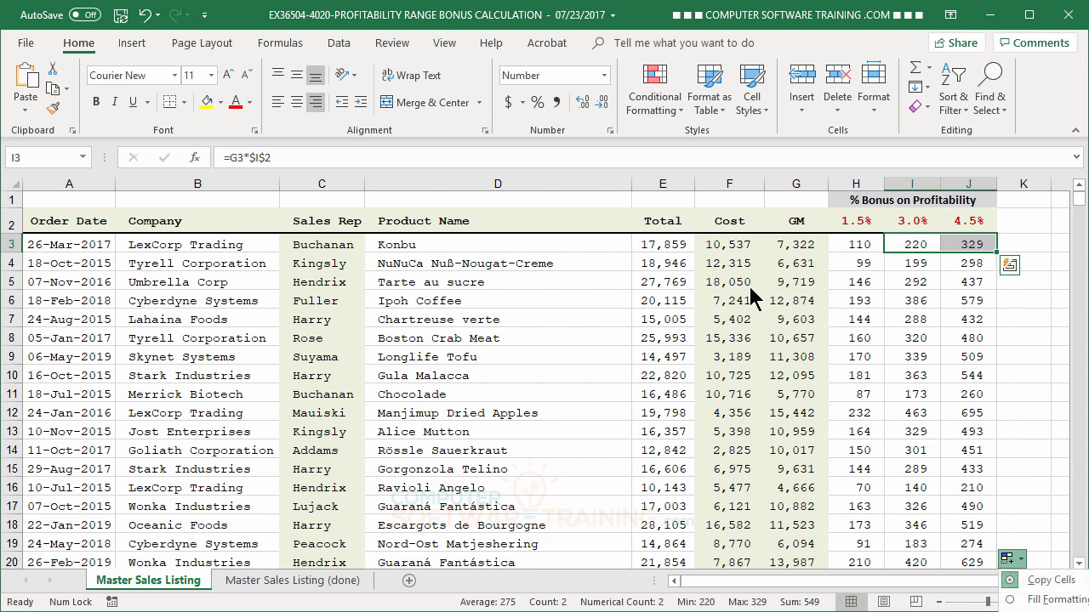
pyautogui.click(744, 300)
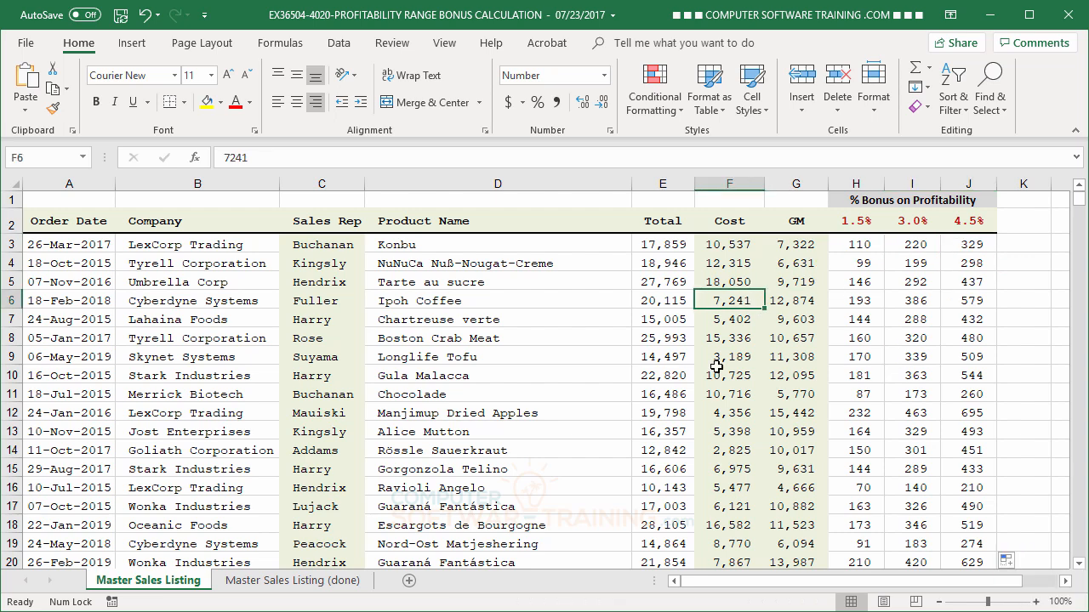
# - Undo the 4.5% and 3.0% column formulas and the fill of the 1.5% column, back to the single formula in H3
pyautogui.click(147, 15)
pyautogui.click(147, 15)
pyautogui.click(146, 16)
pyautogui.click(146, 15)
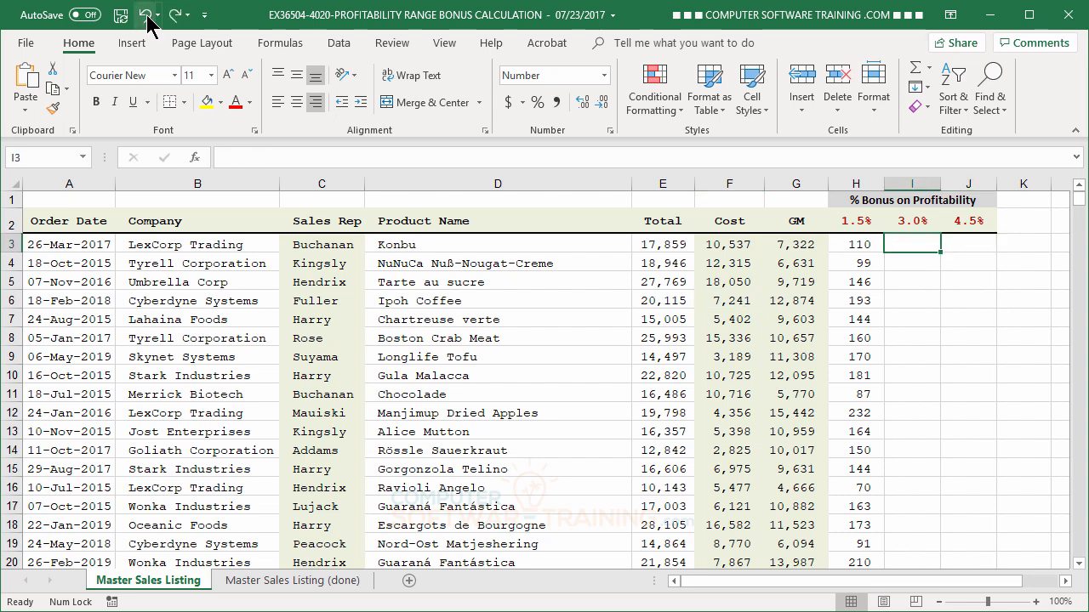
pyautogui.click(146, 16)
pyautogui.click(146, 15)
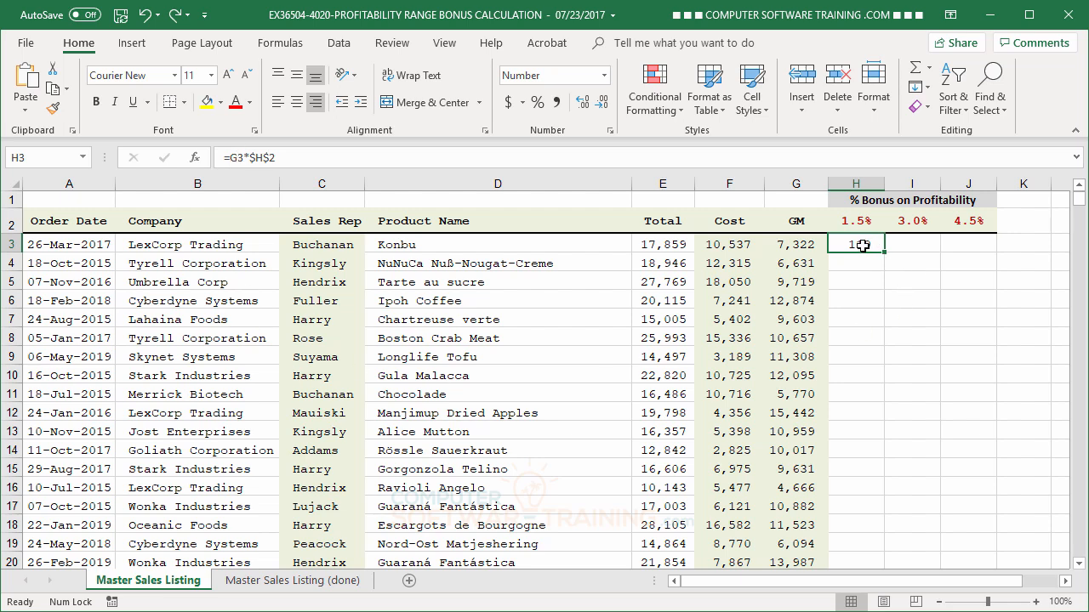
# - Change the formula in H3 to the mixed references =$G3*H$2, locking the GM column and the rate row
pyautogui.click(238, 159)
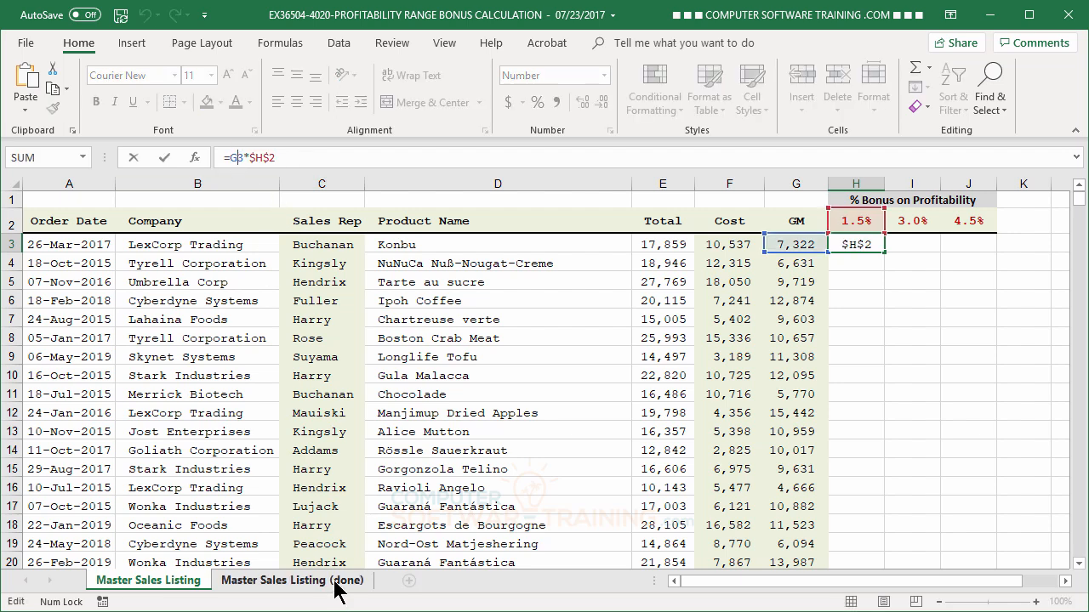
pyautogui.press('F4')
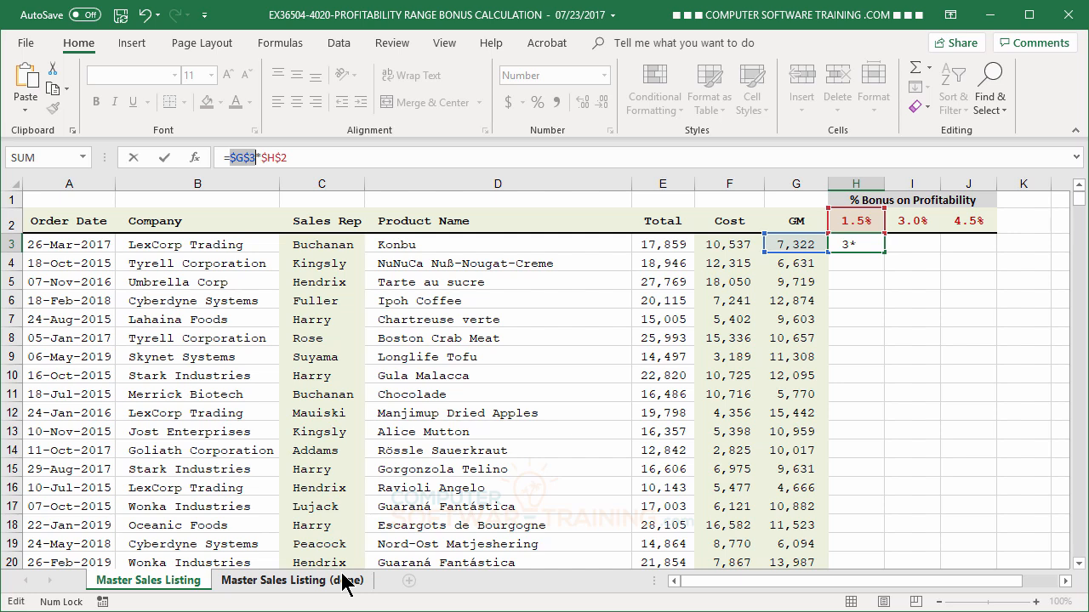
pyautogui.press('F4')
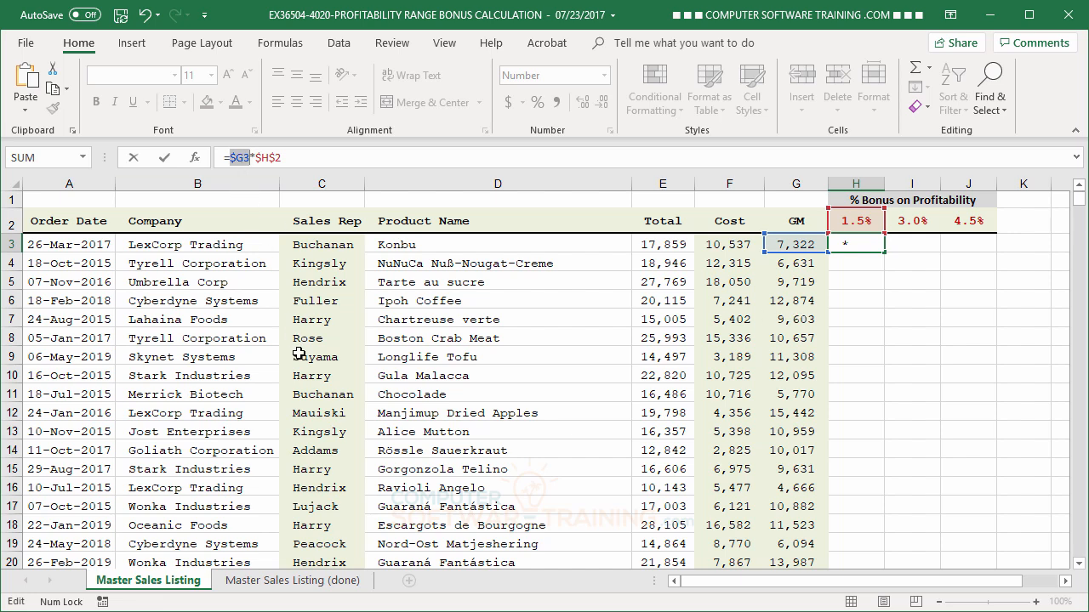
pyautogui.click(269, 158)
pyautogui.press('F4')
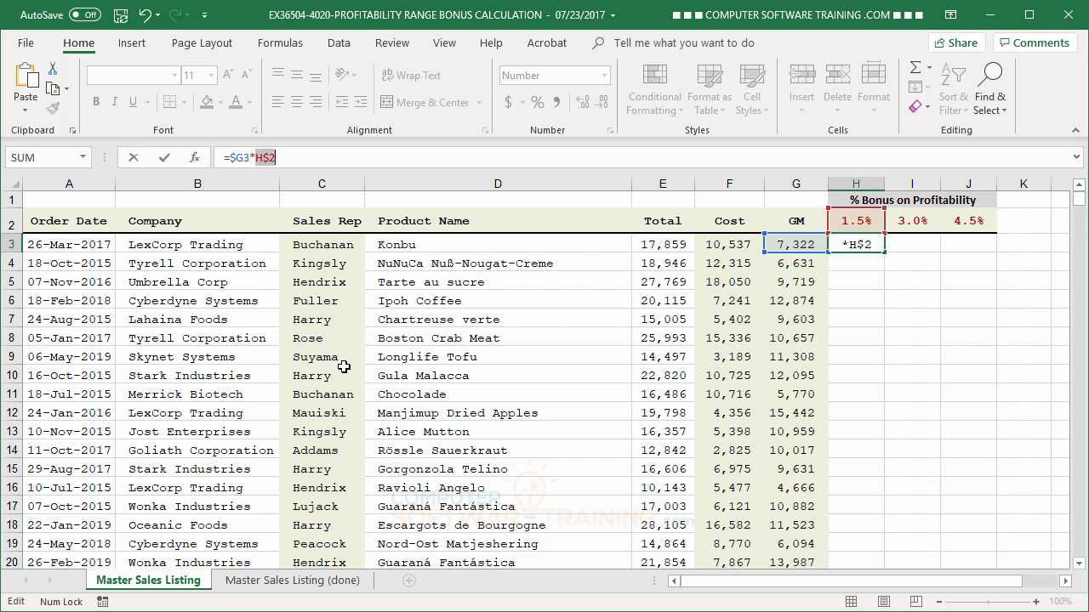
pyautogui.press('Return')
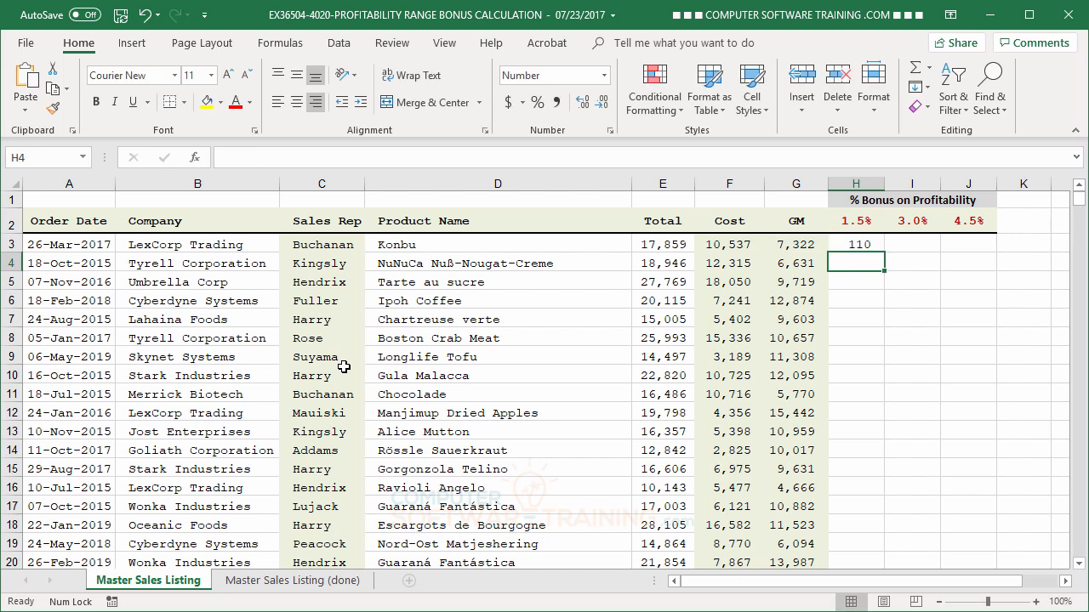
# - Fill the H3 formula across to J3 and fill H3:J3 down through all the data rows
pyautogui.click(856, 245)
pyautogui.moveTo(885, 253); pyautogui.dragTo(989, 254)
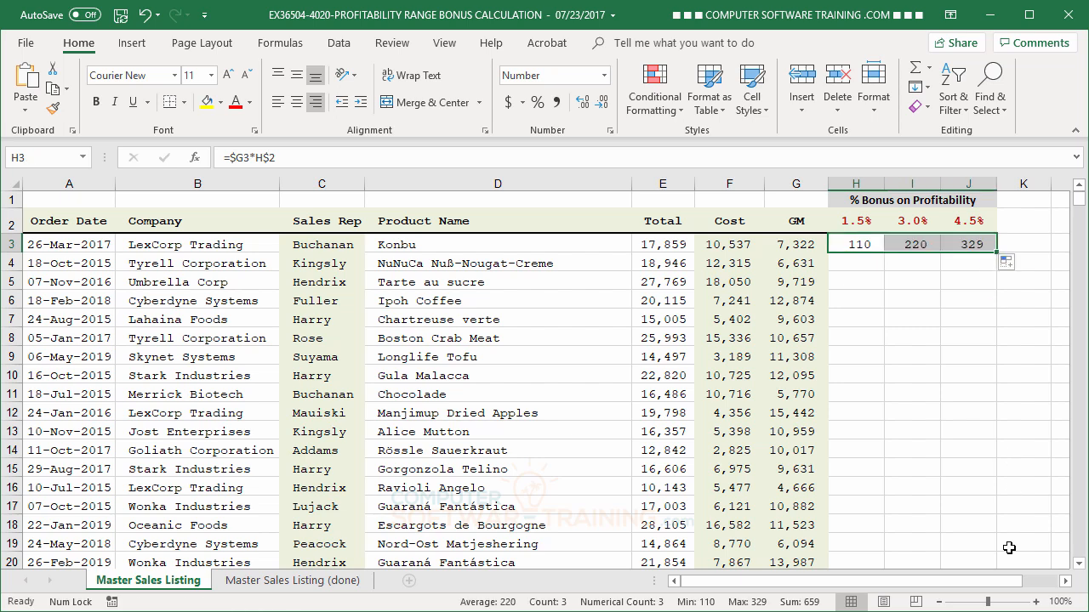
pyautogui.doubleClick(997, 254)
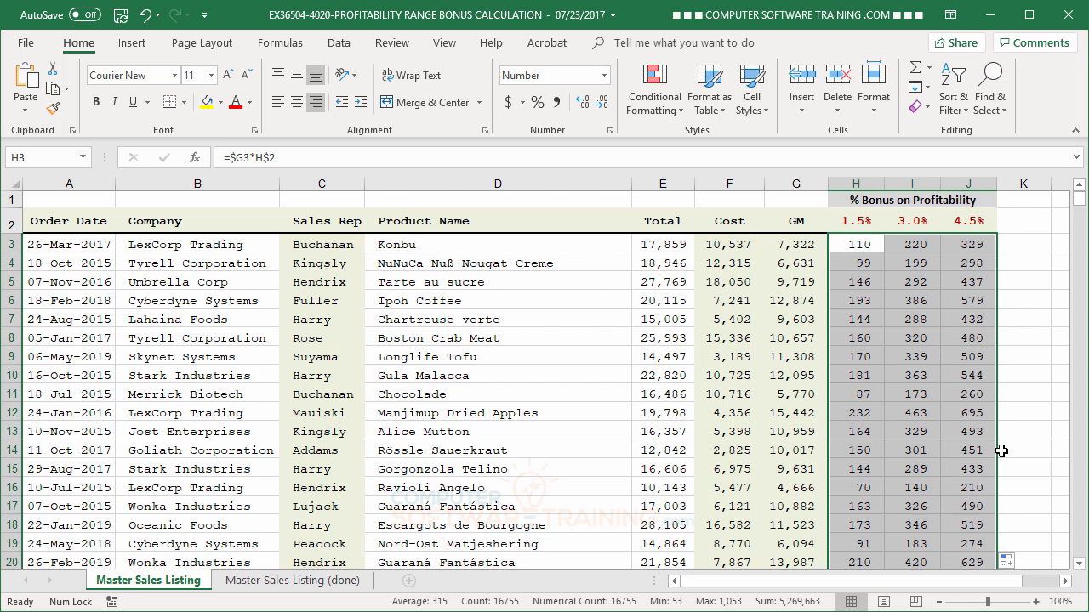
# - Enter two additional bonus rates beside the 4.5% header: 6 in K2 and 8 in L2
pyautogui.click(1011, 221)
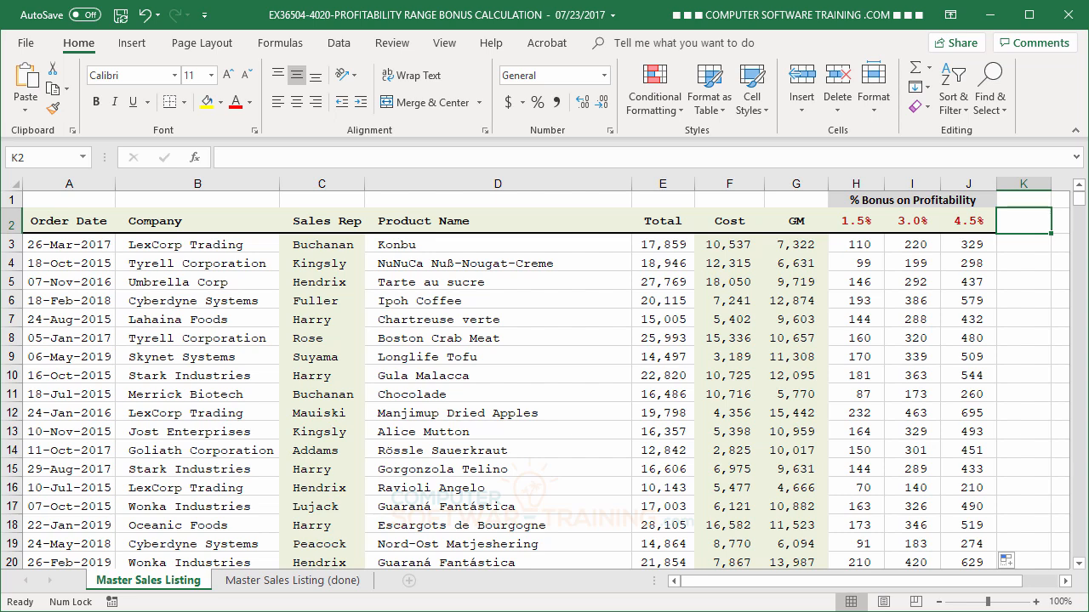
pyautogui.write('6')
pyautogui.press('Tab')
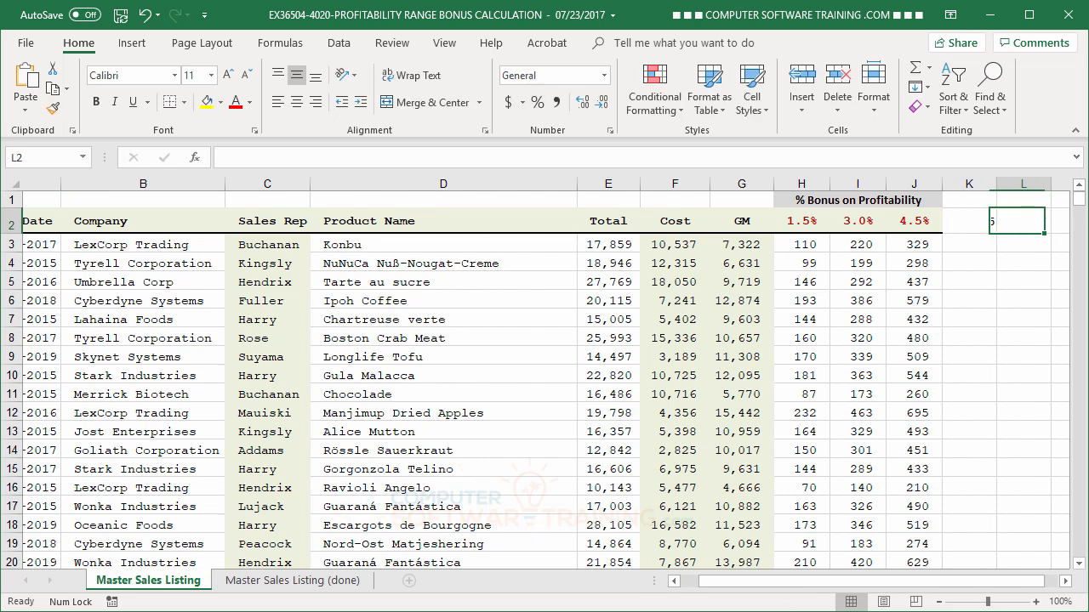
pyautogui.write('8')
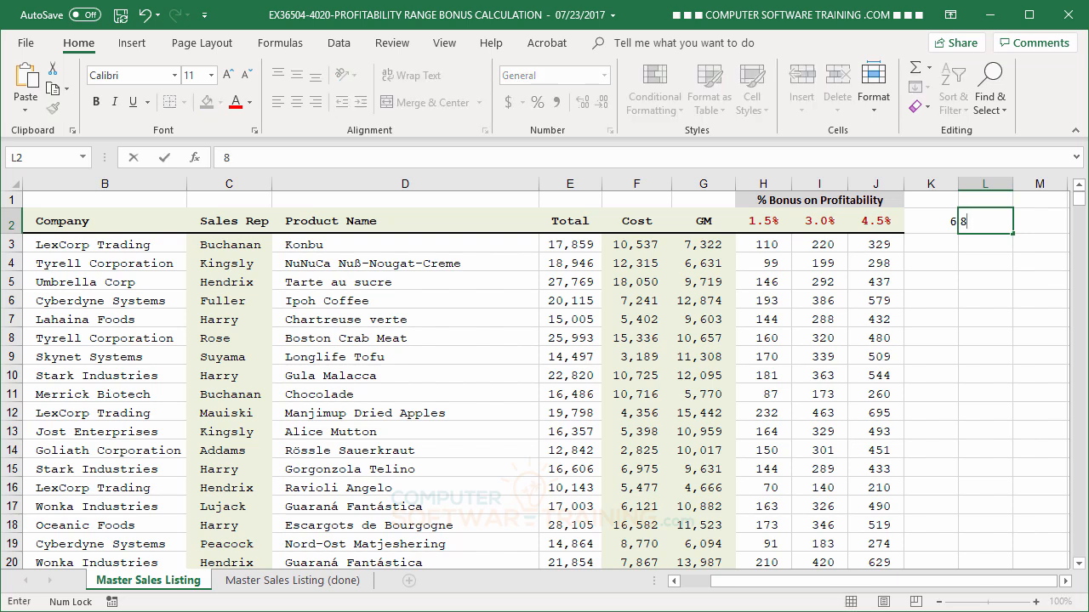
pyautogui.press('Return')
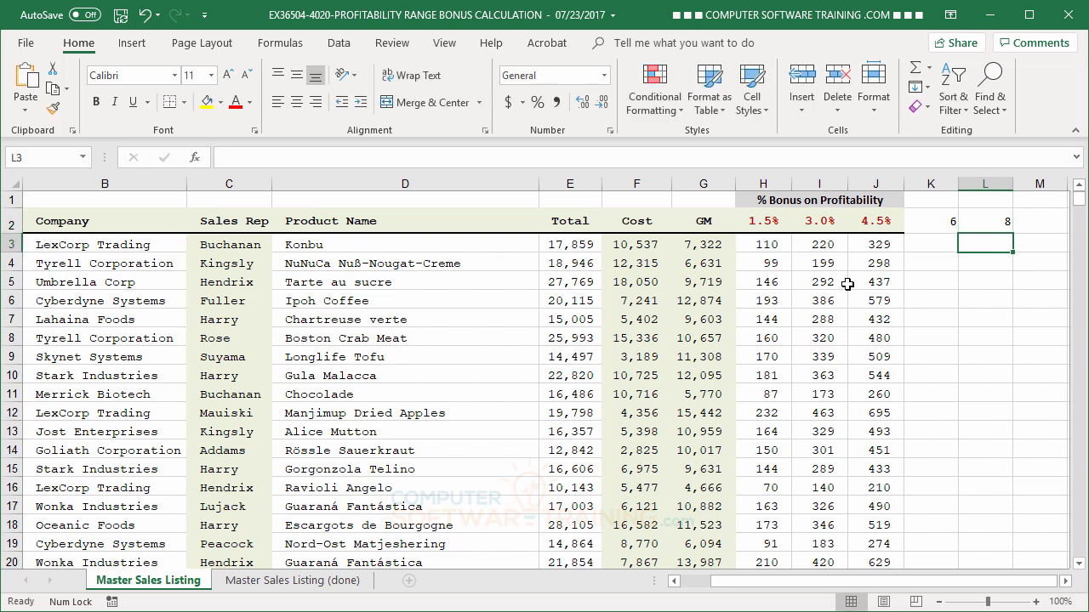
# - Fill the J3 bonus formula across to L3 and auto-fit the widths of columns K and L
pyautogui.click(878, 247)
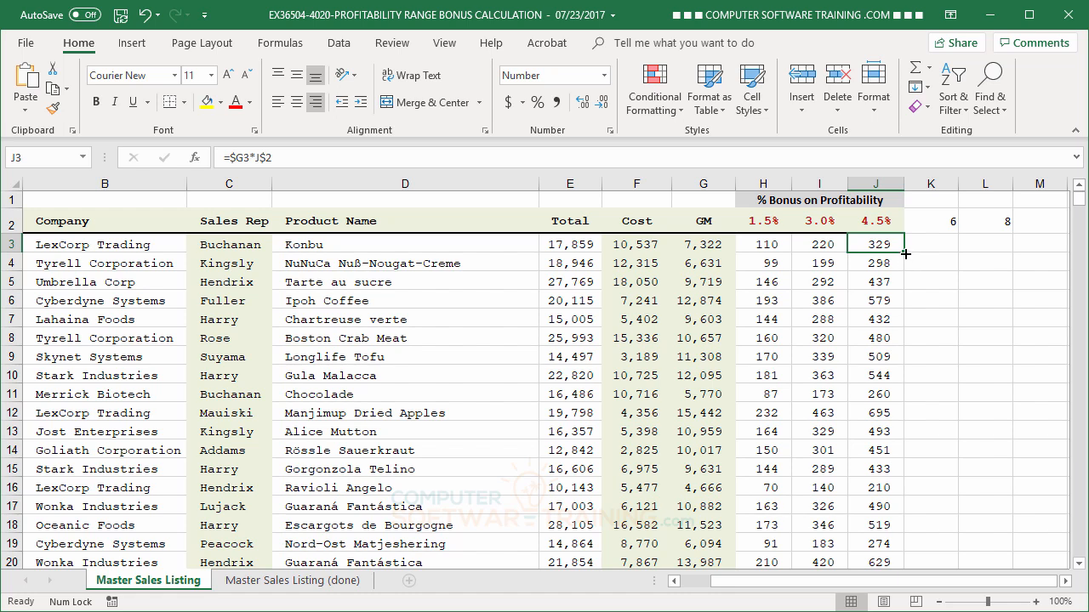
pyautogui.moveTo(904, 254); pyautogui.dragTo(1027, 261)
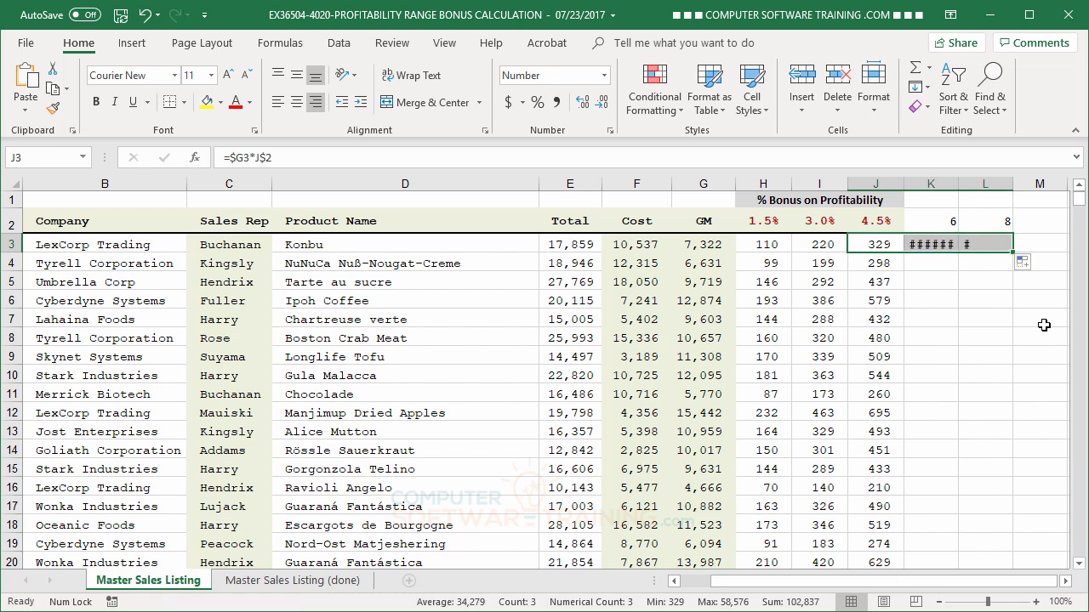
pyautogui.moveTo(933, 180); pyautogui.dragTo(984, 184)
pyautogui.doubleClick(957, 181)
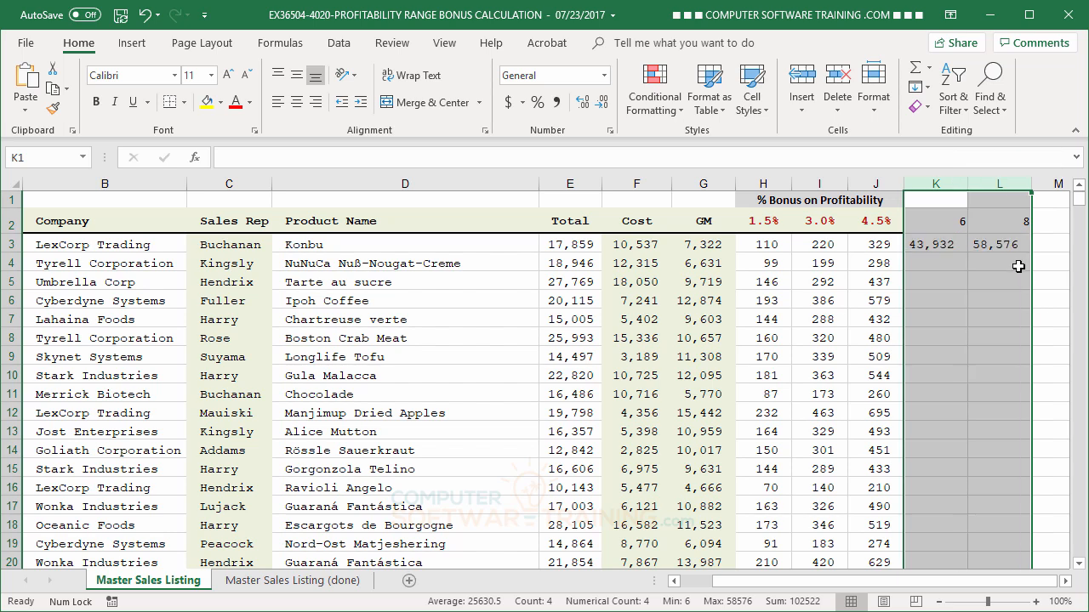
# - Fill the formulas in K3:L3 down through all the data rows
pyautogui.click(936, 264)
pyautogui.click(962, 245)
pyautogui.moveTo(962, 245); pyautogui.dragTo(980, 244)
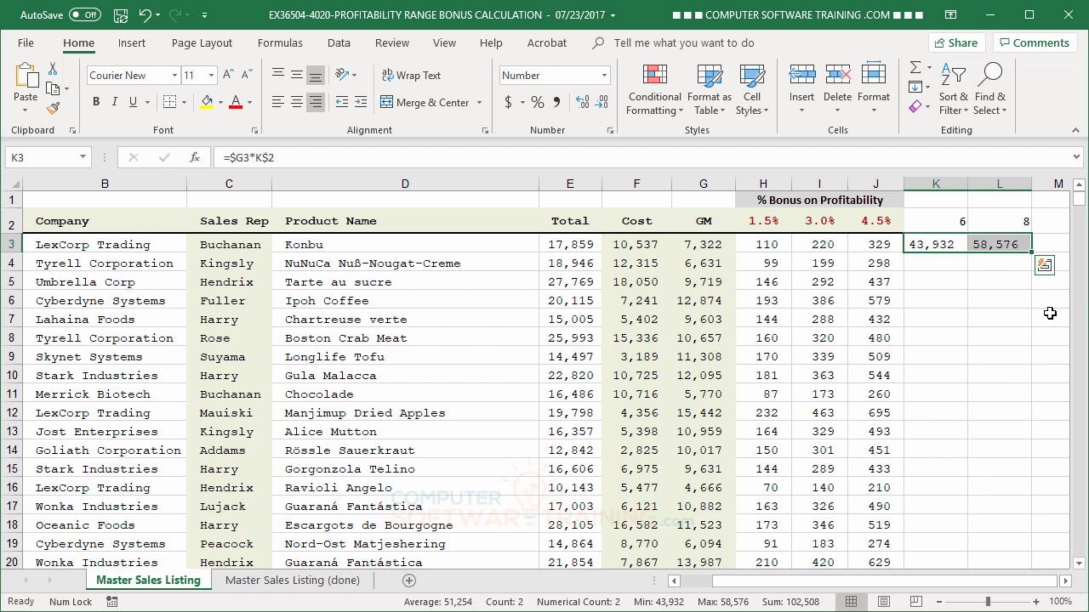
pyautogui.doubleClick(1032, 256)
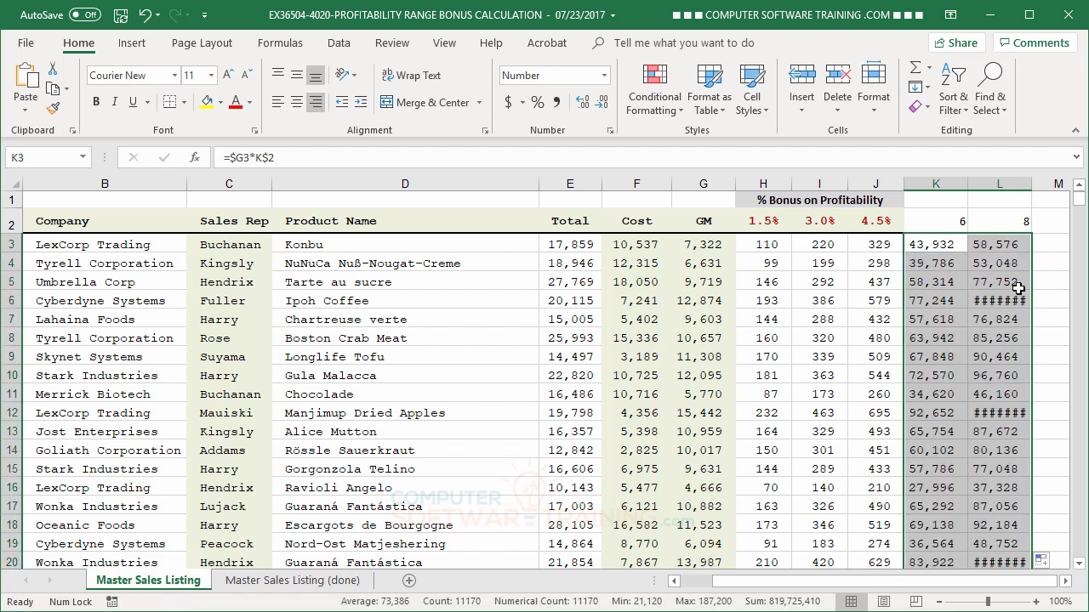
# - Copy the formatted 4.5% rate from J2 across K2:L2, replacing the plain numbers there
pyautogui.click(938, 248)
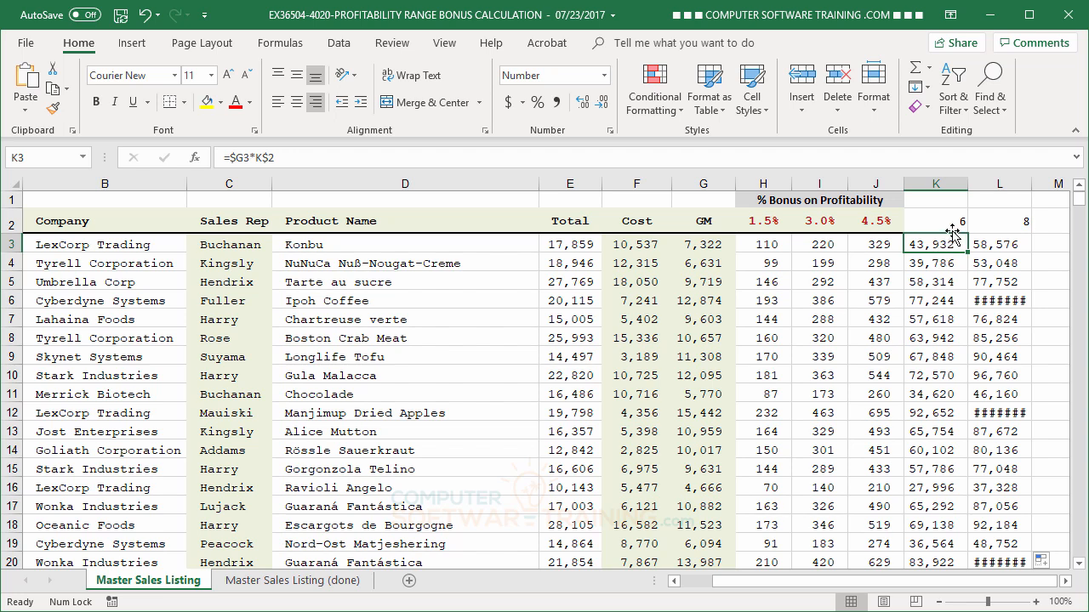
pyautogui.click(952, 223)
pyautogui.click(1024, 222)
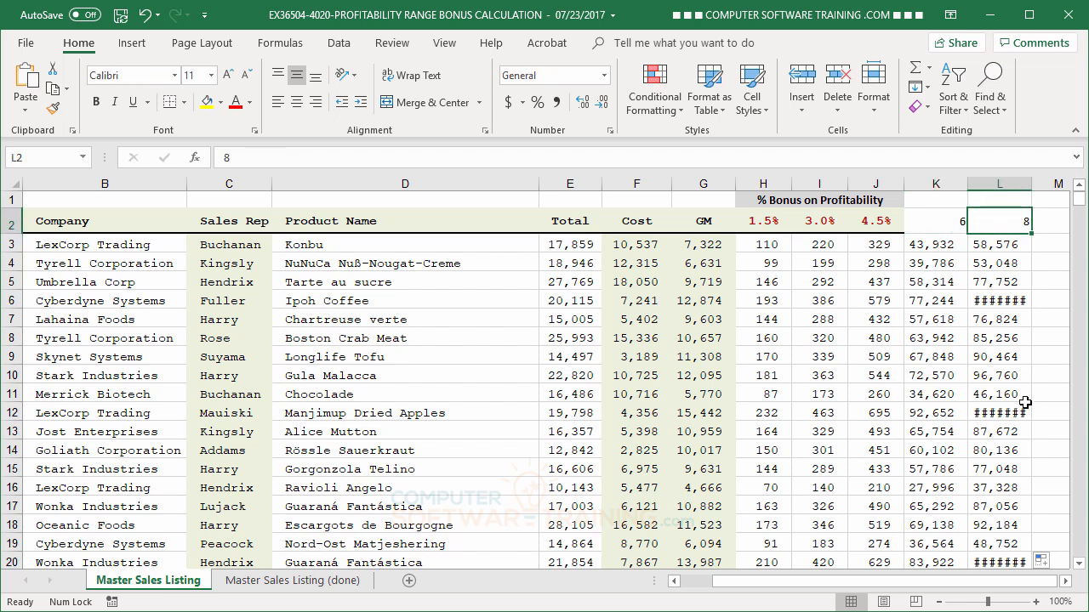
pyautogui.click(957, 219)
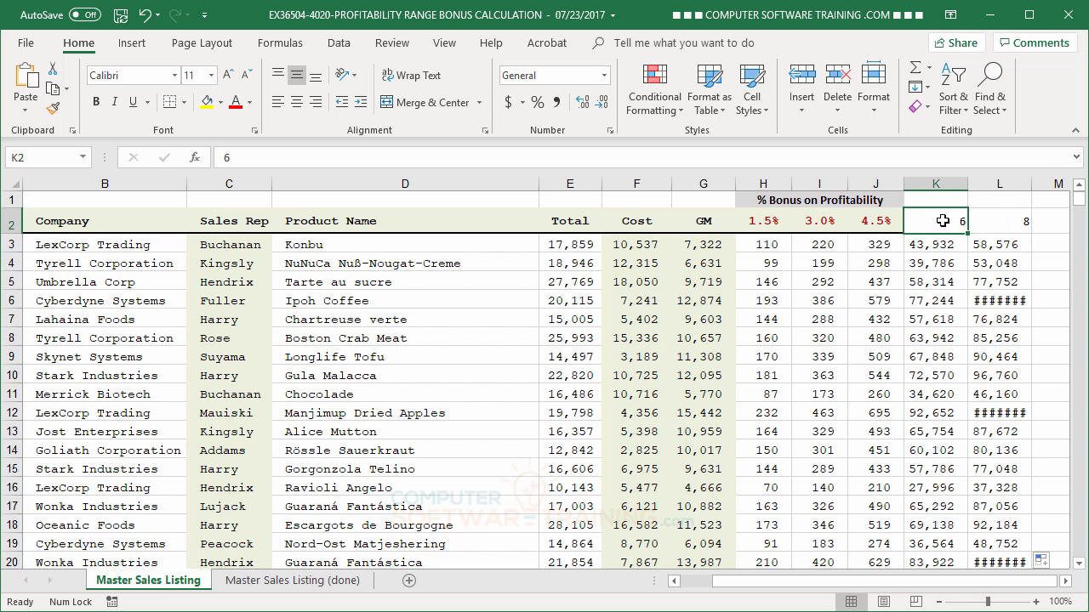
pyautogui.click(878, 222)
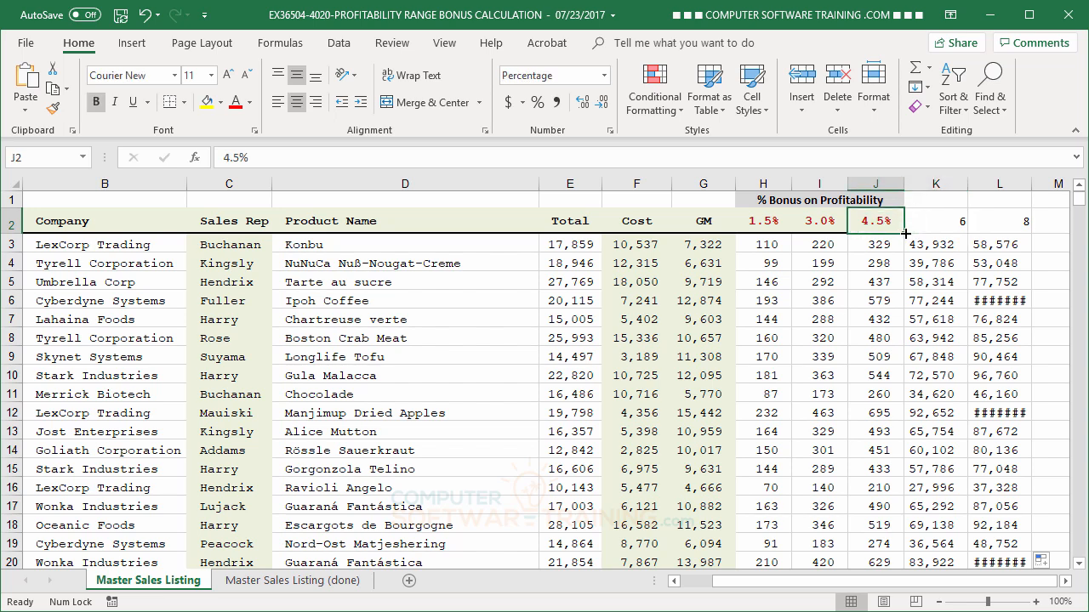
pyautogui.moveTo(905, 234); pyautogui.dragTo(966, 235)
pyautogui.moveTo(1010, 235); pyautogui.dragTo(1011, 233)
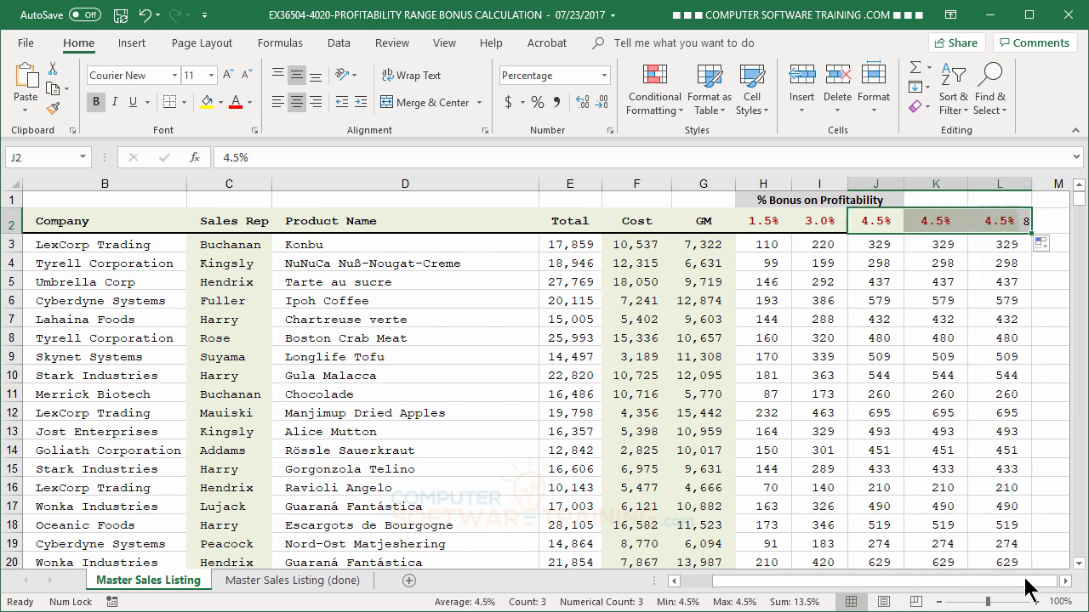
# - Set the bonus rate in K2 to 6% and the rate in L2 to 8%
pyautogui.click(922, 219)
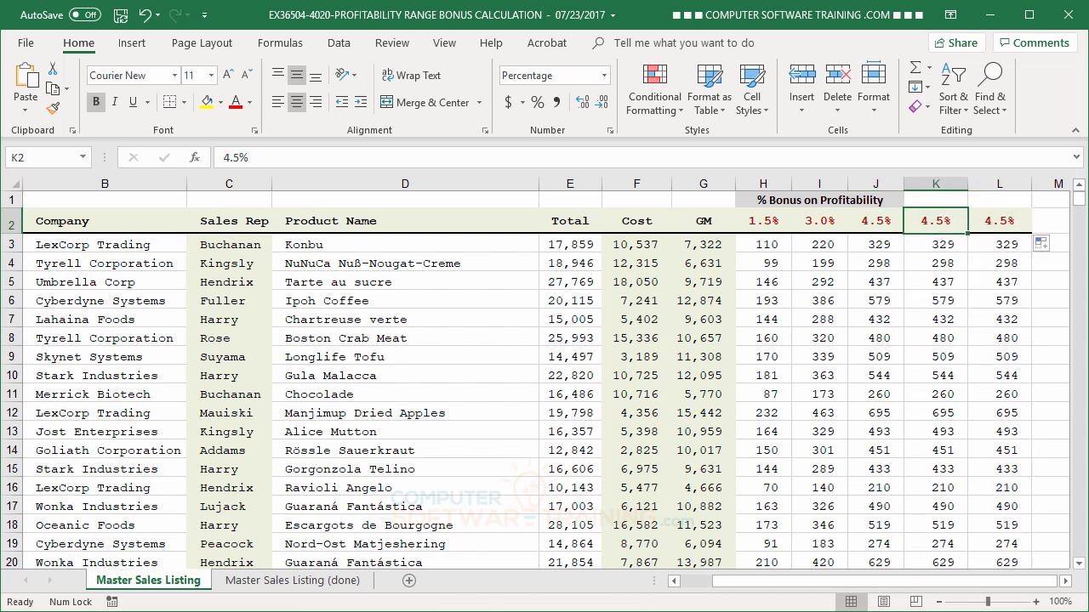
pyautogui.write('6')
pyautogui.press('Tab')
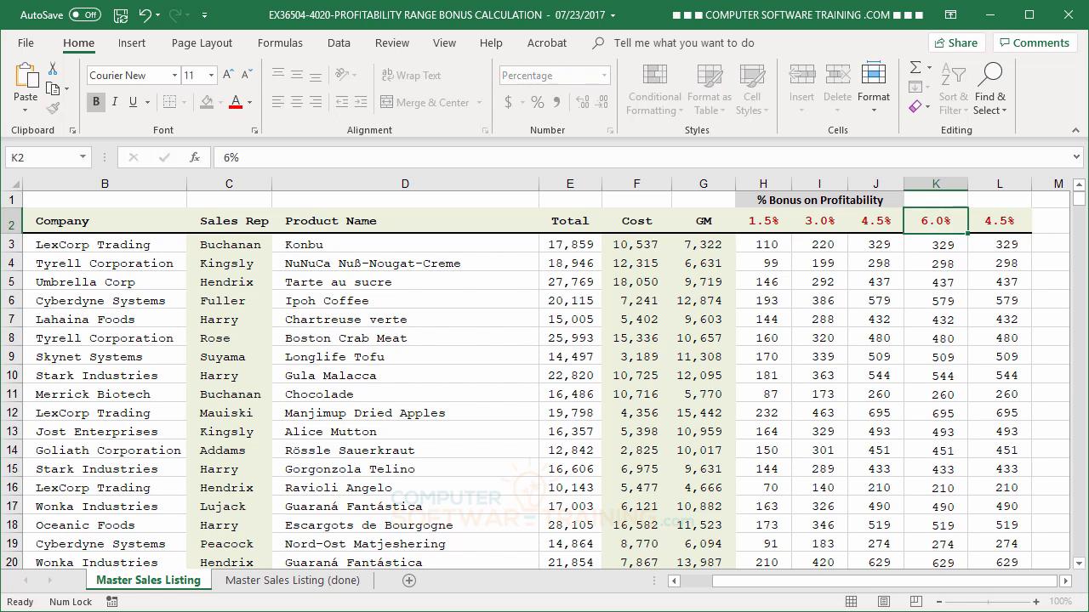
pyautogui.write('8')
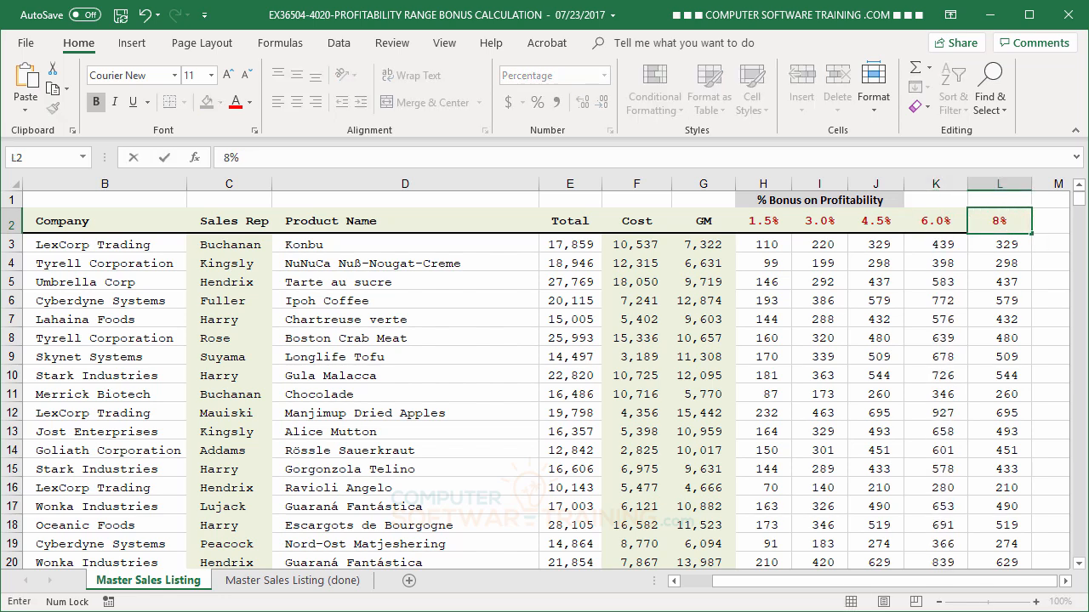
pyautogui.press('Tab')
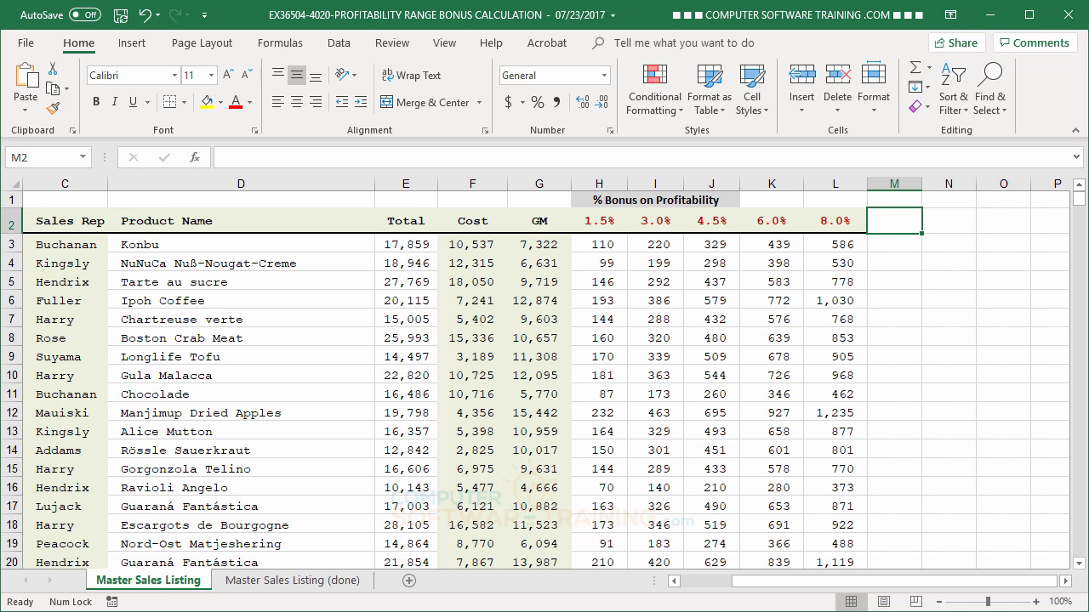
pyautogui.click(764, 224)
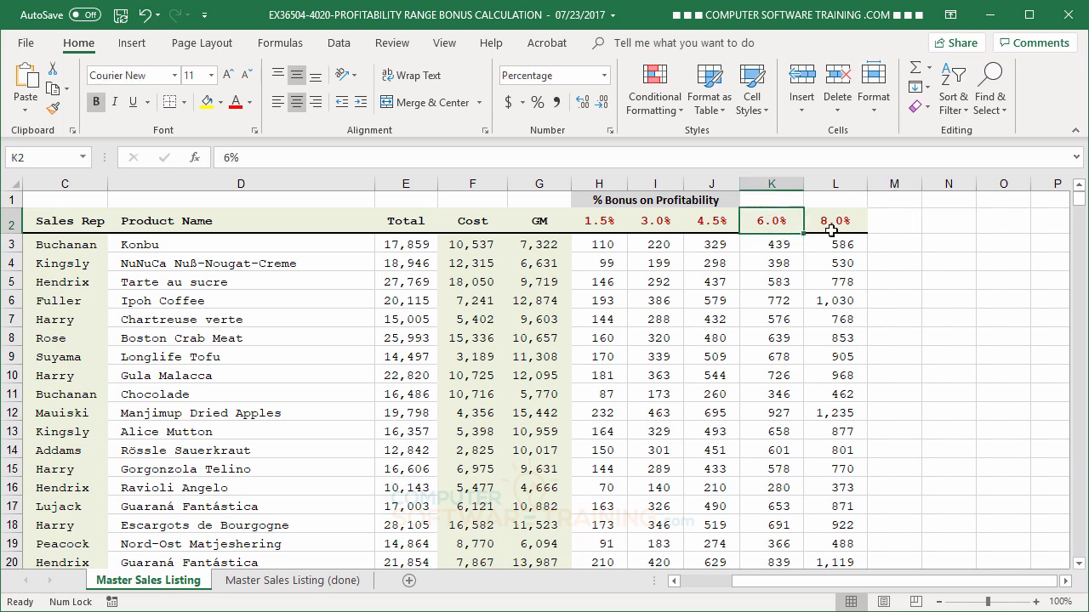
pyautogui.moveTo(941, 587); pyautogui.dragTo(878, 583)
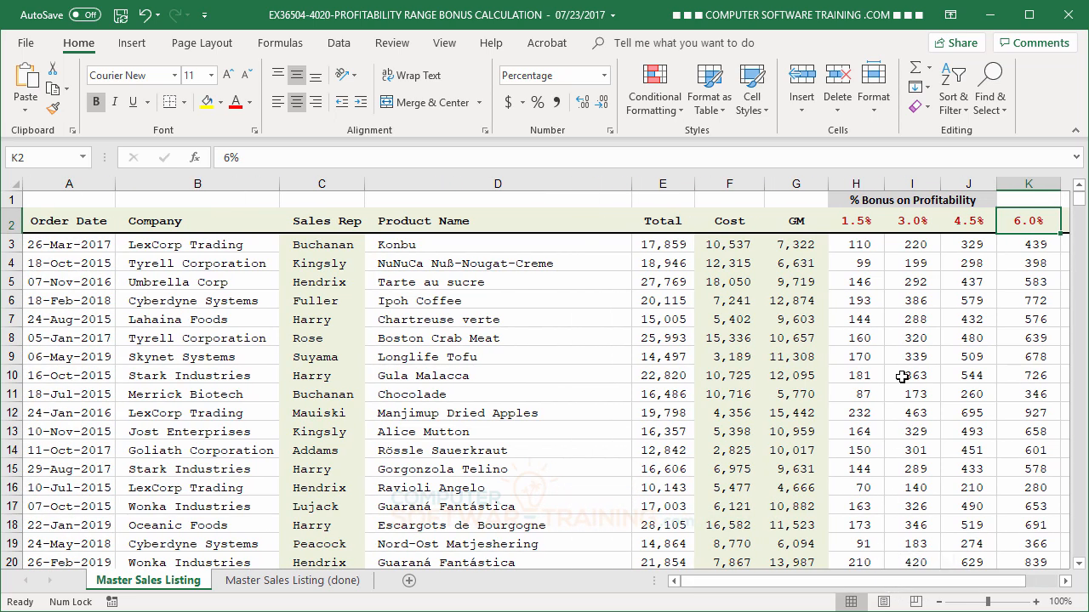